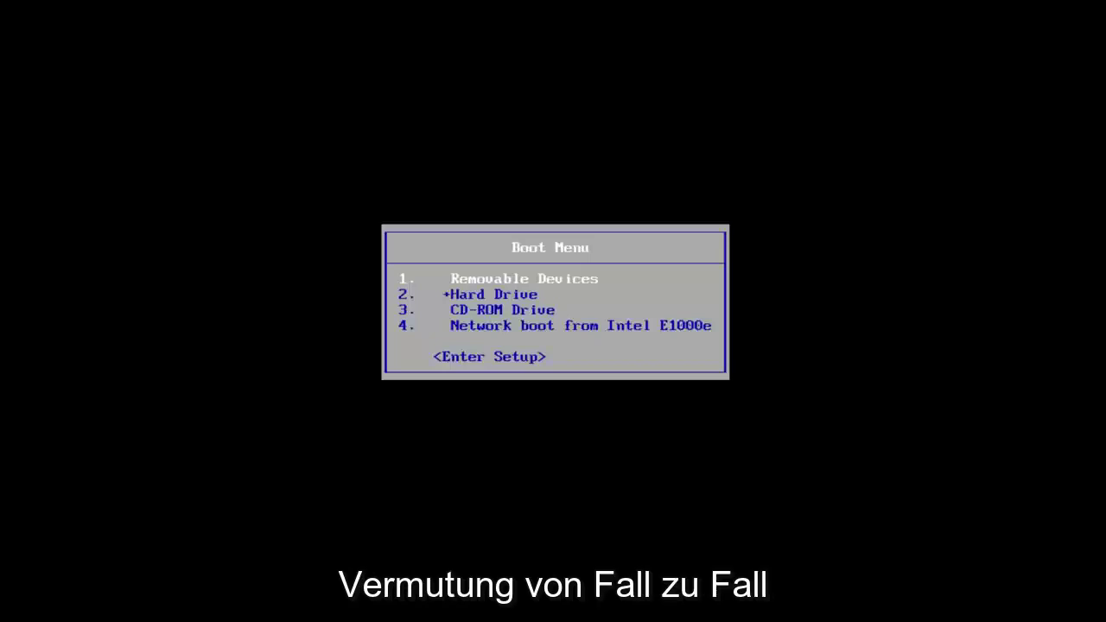
Step: Boot the computer from the CD-ROM drive into the Windows installation media
key(Down)
key(Down)
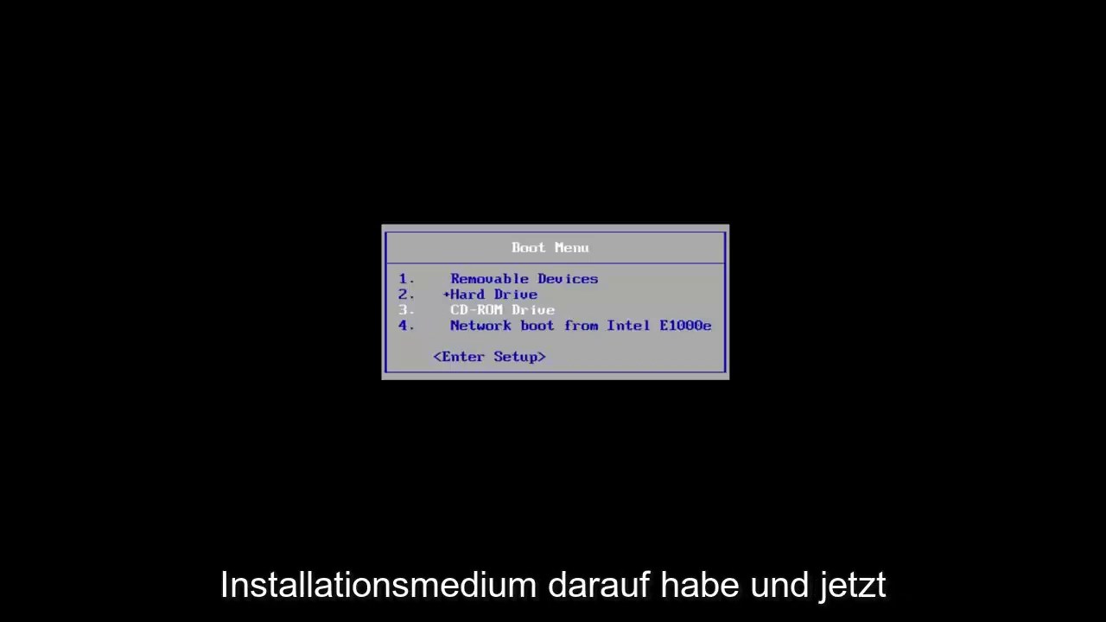
key(Return)
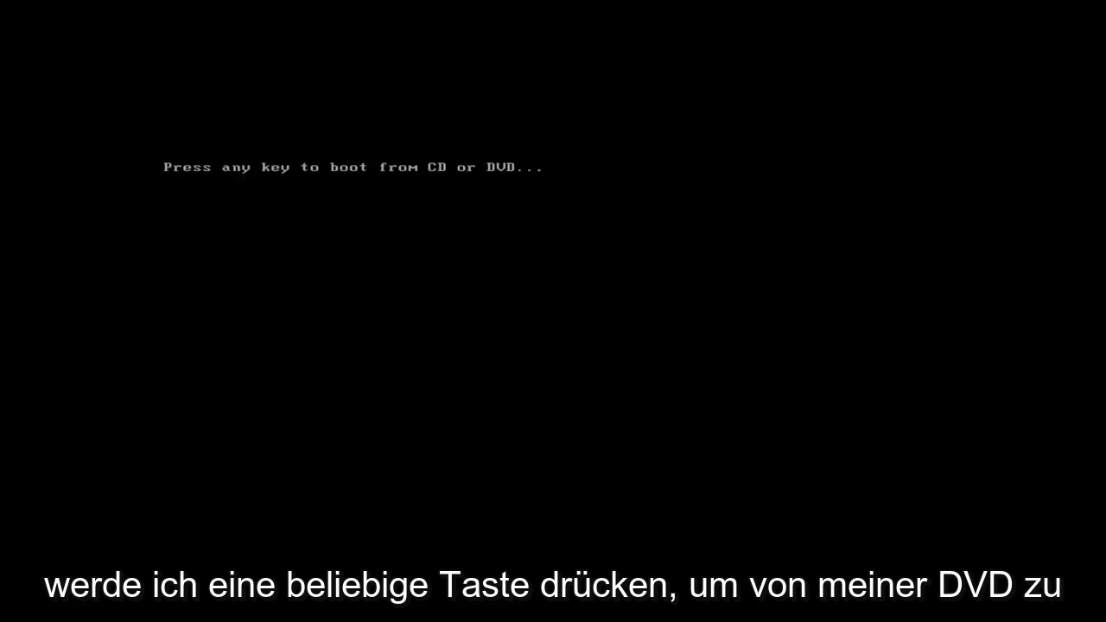
key(Return)
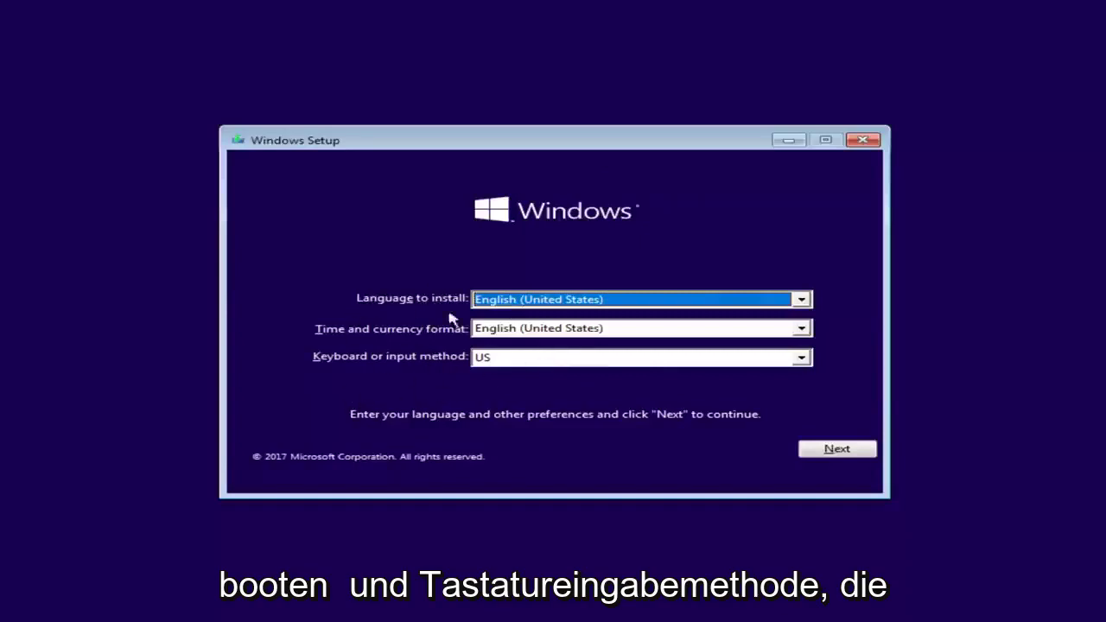
Step: Accept the default language settings in Windows Setup and open the Command Prompt from the repair troubleshooting options
click(834, 451)
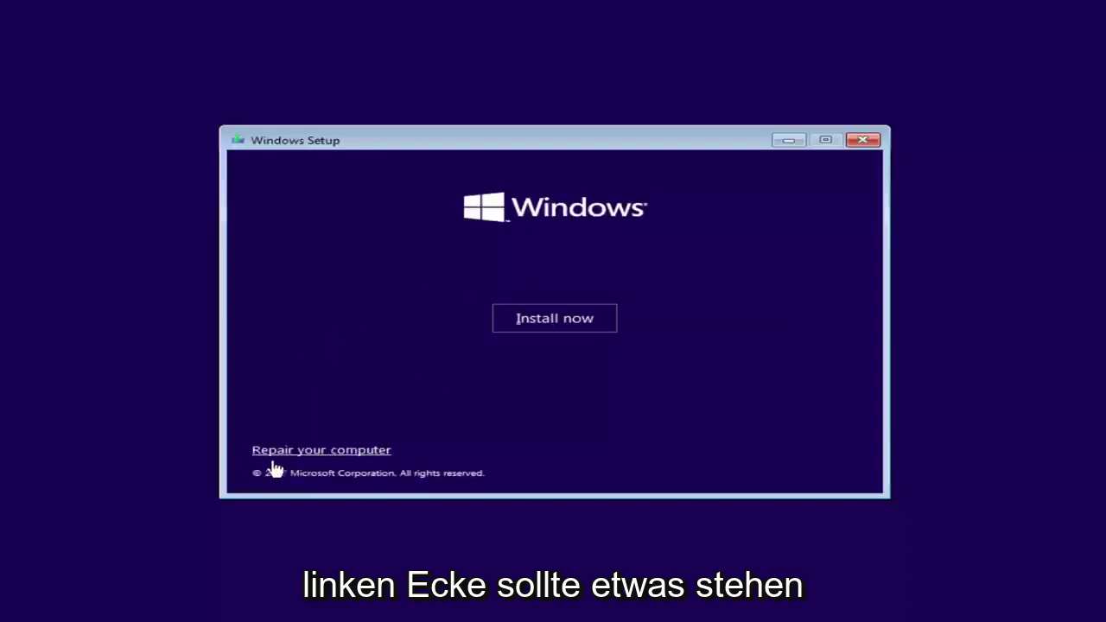
click(339, 450)
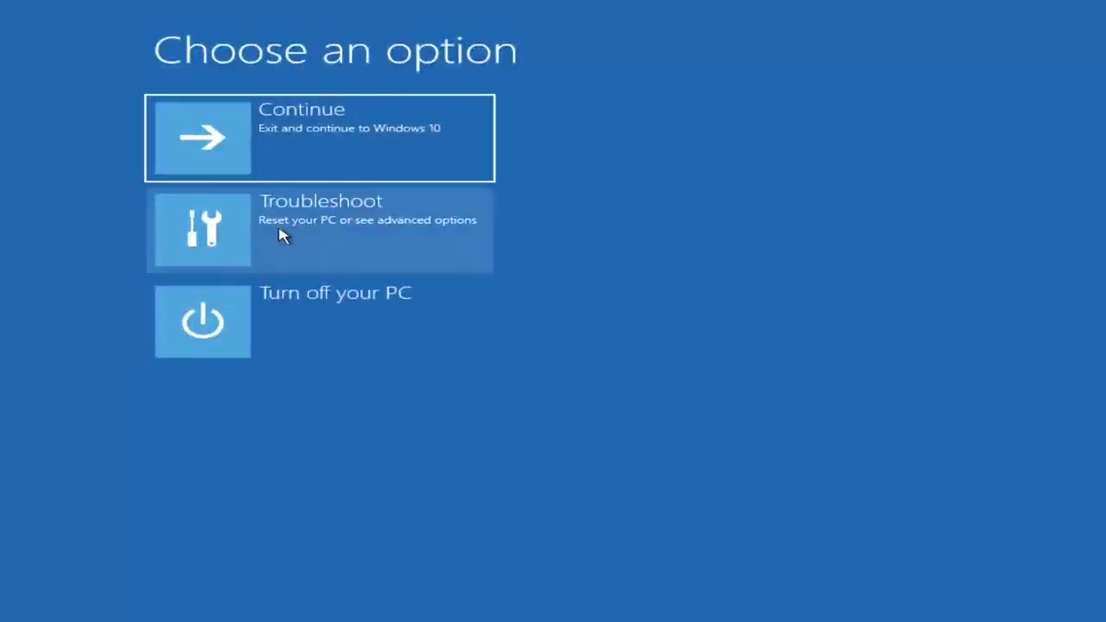
click(323, 229)
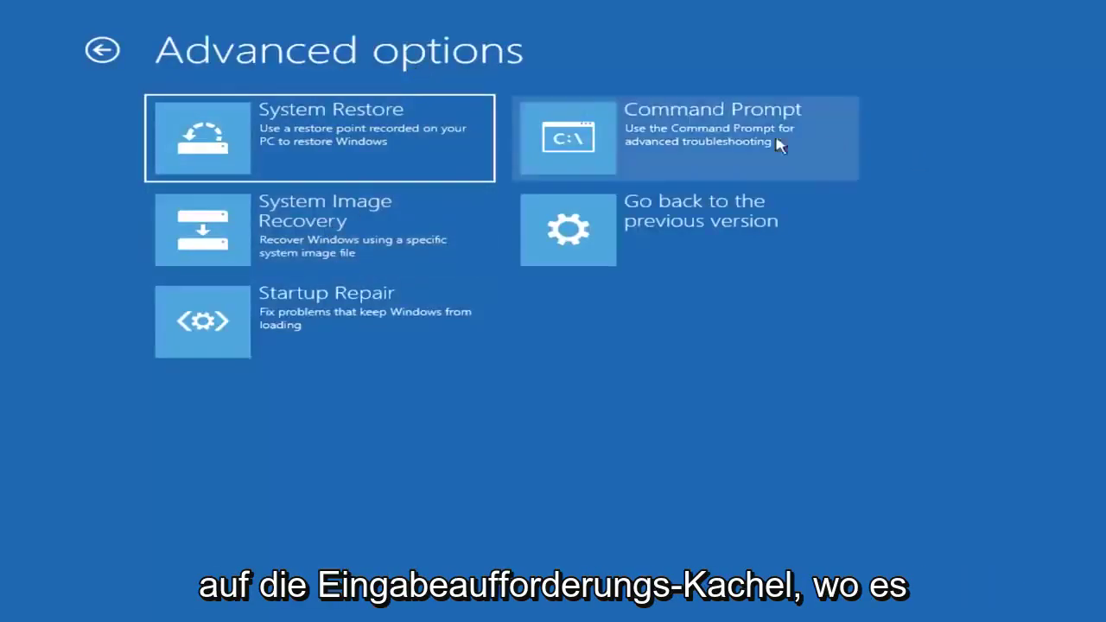
click(645, 145)
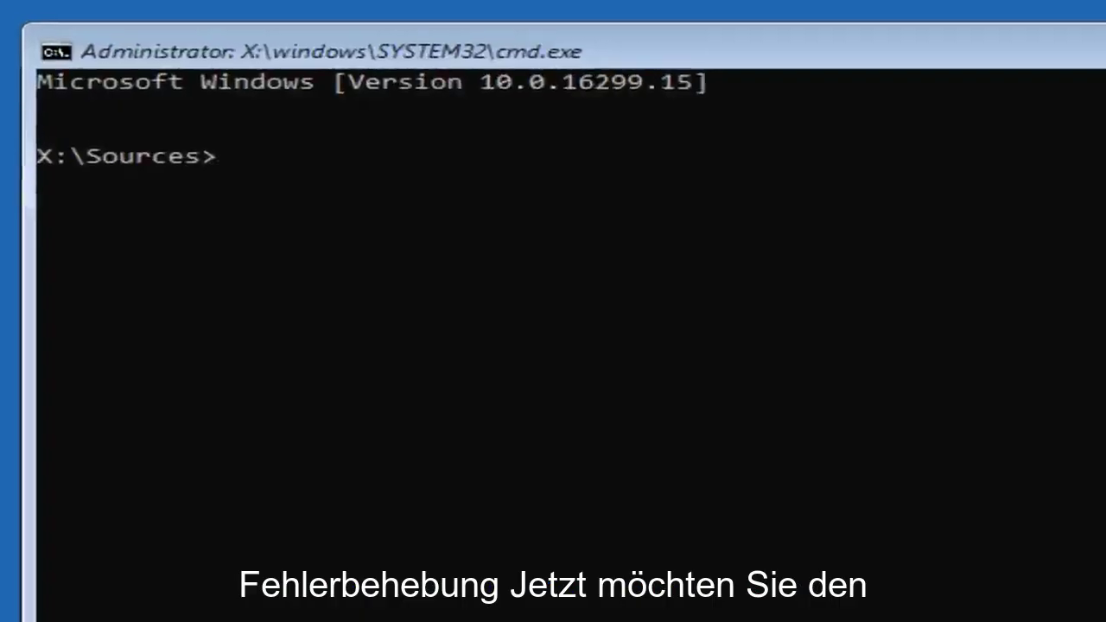
Step: Start the diskpart utility and list the available disks with "list disk"
text(diskpart)
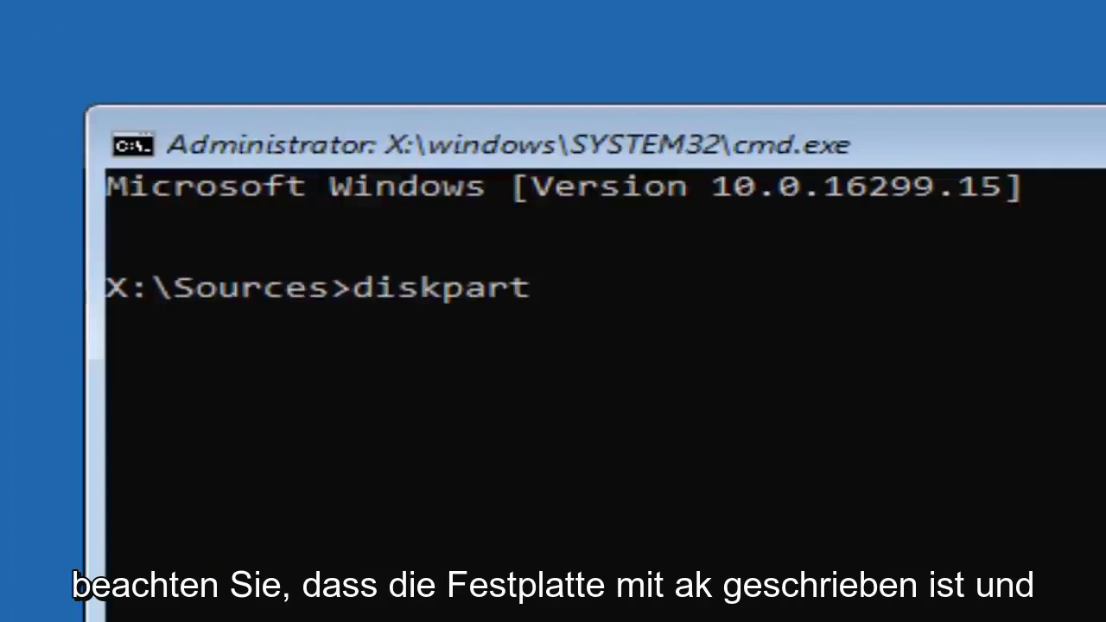
key(Return)
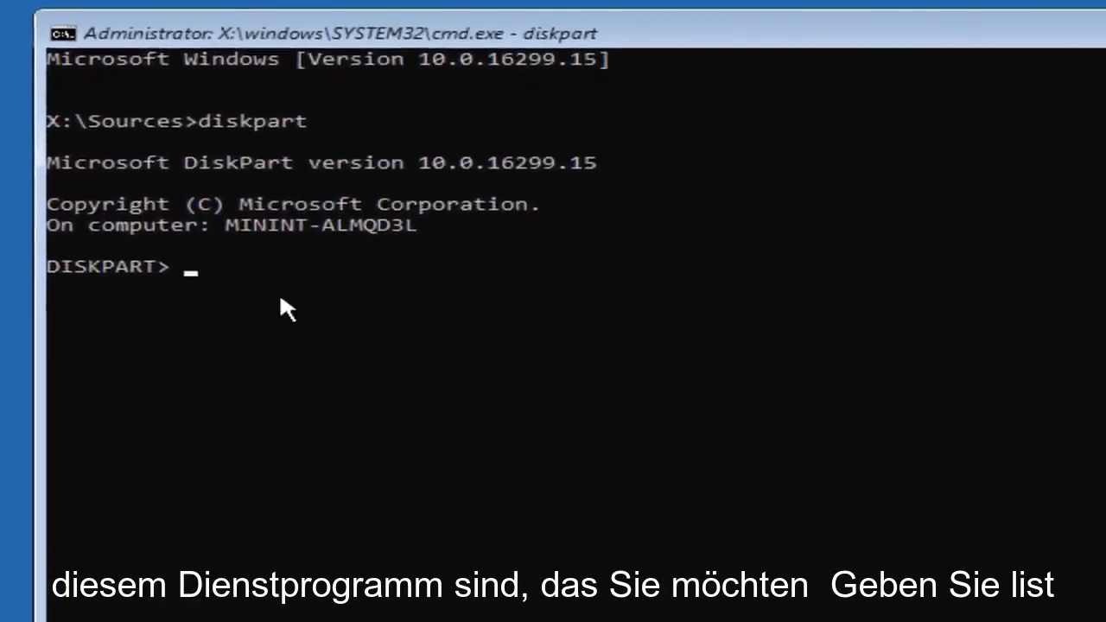
text(list)
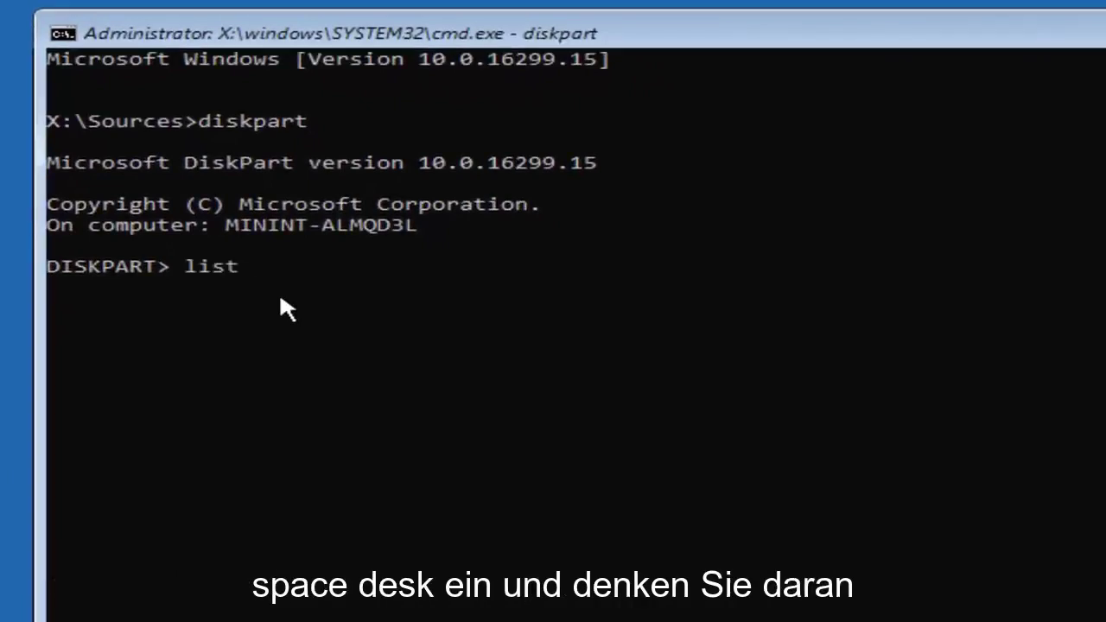
text( disk)
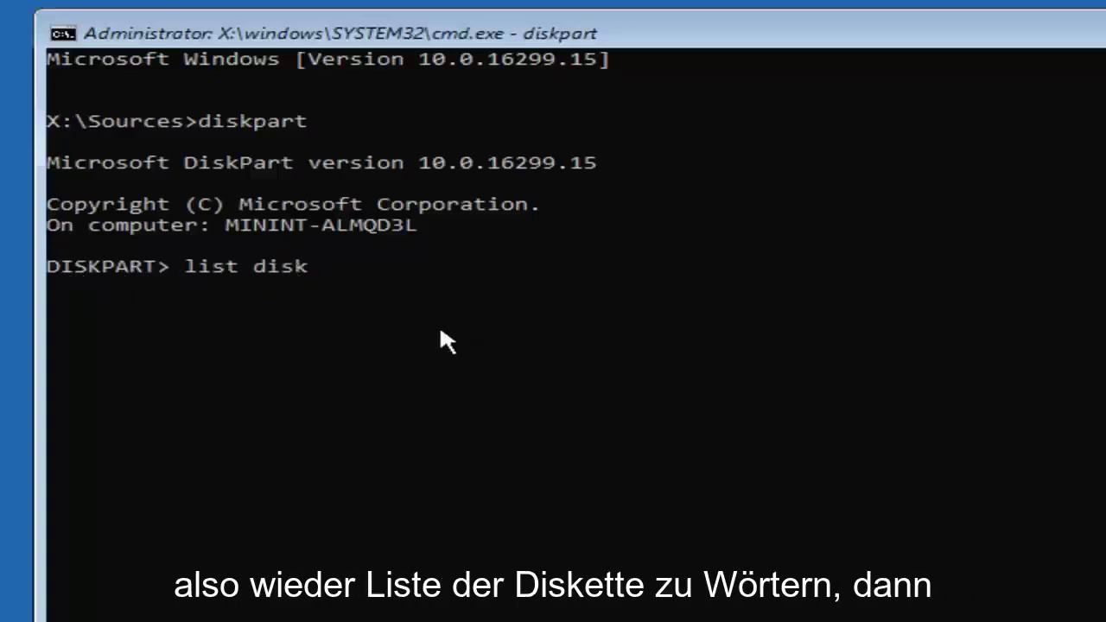
key(Return)
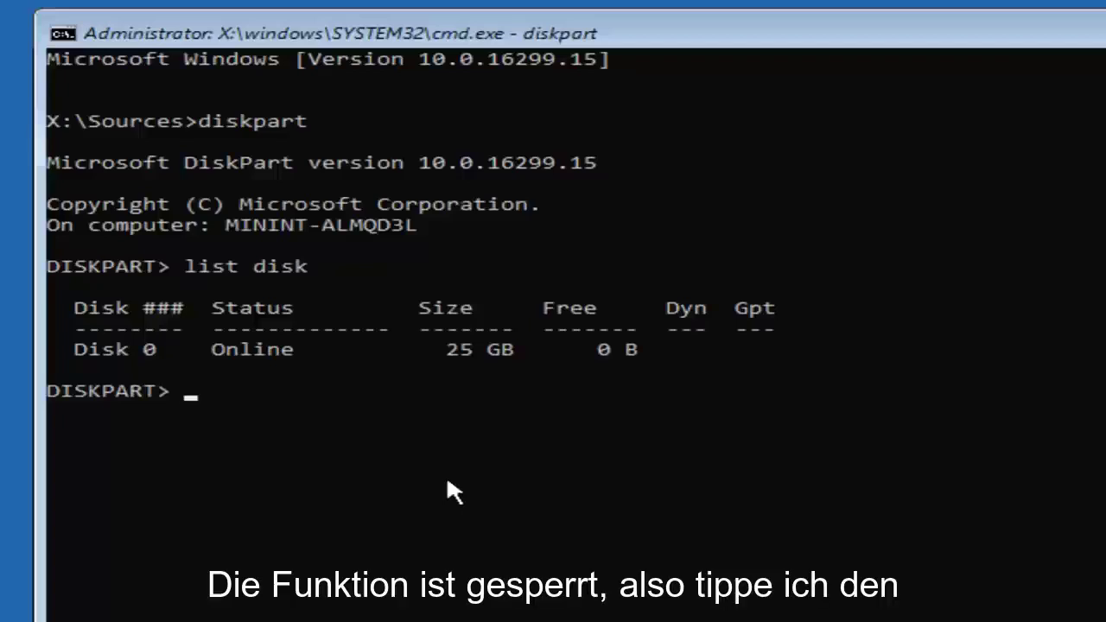
Step: Select disk 0 and list its partitions with "list partition"
text(select)
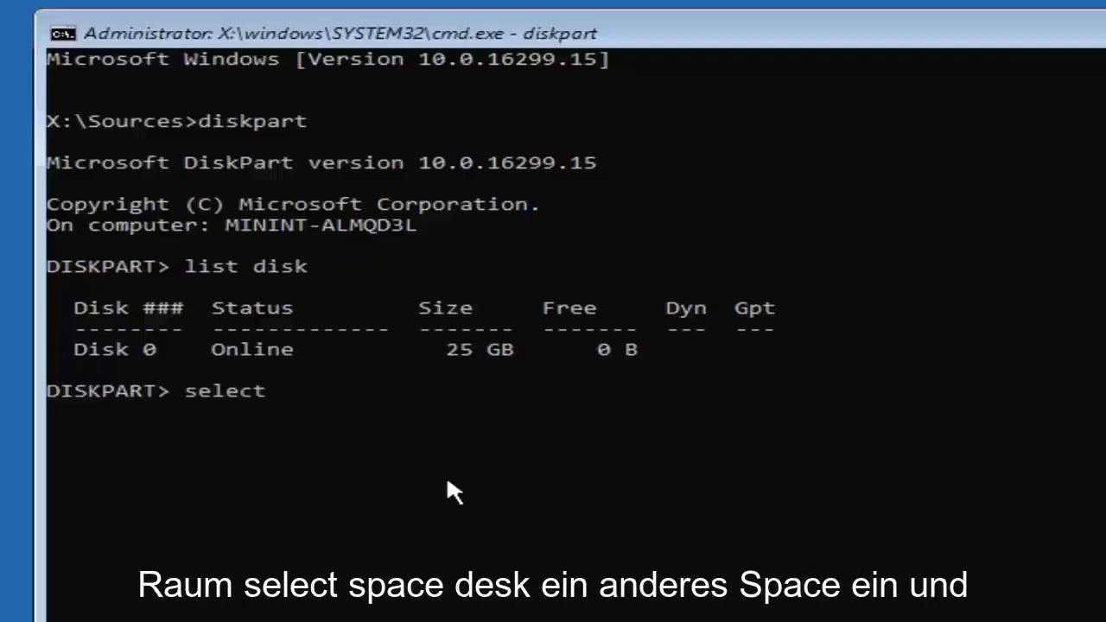
text( disk 0)
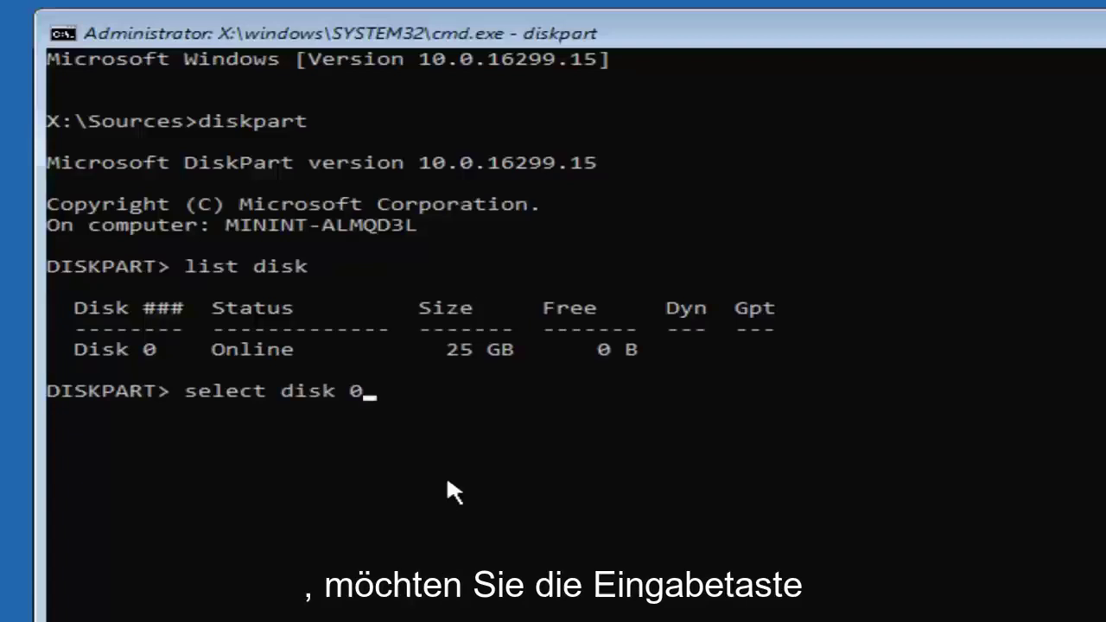
key(Return)
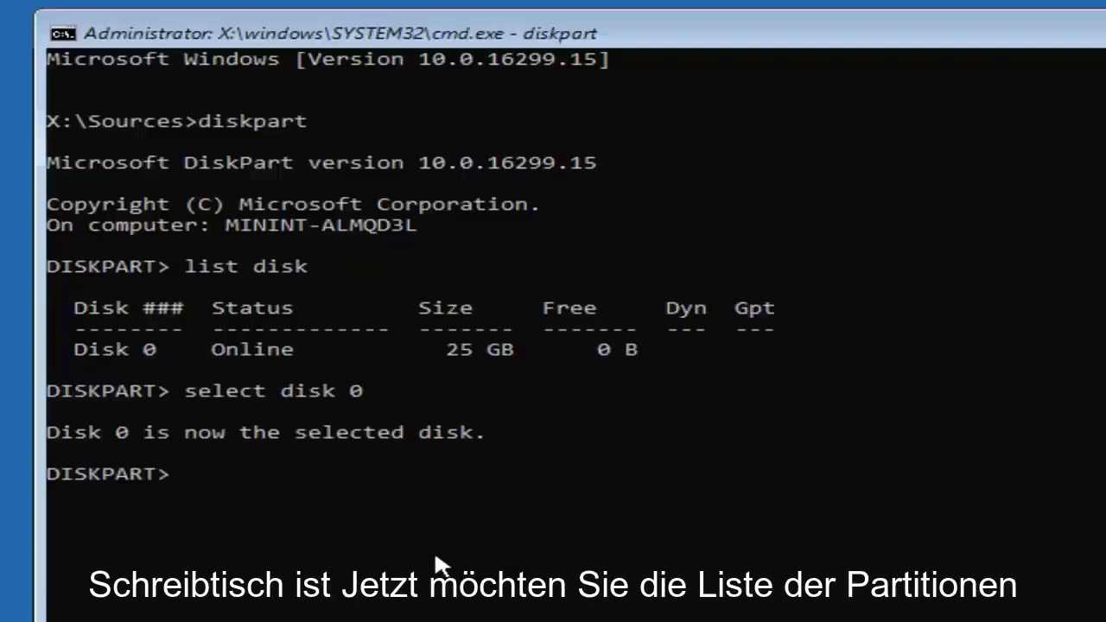
text(list parti)
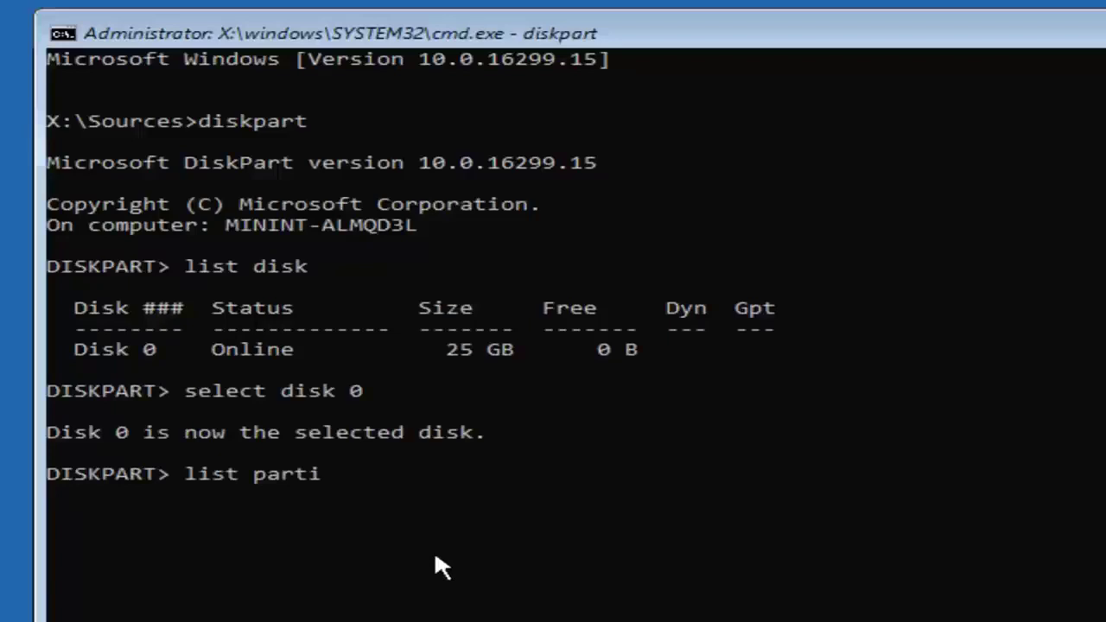
text(tion)
key(Return)
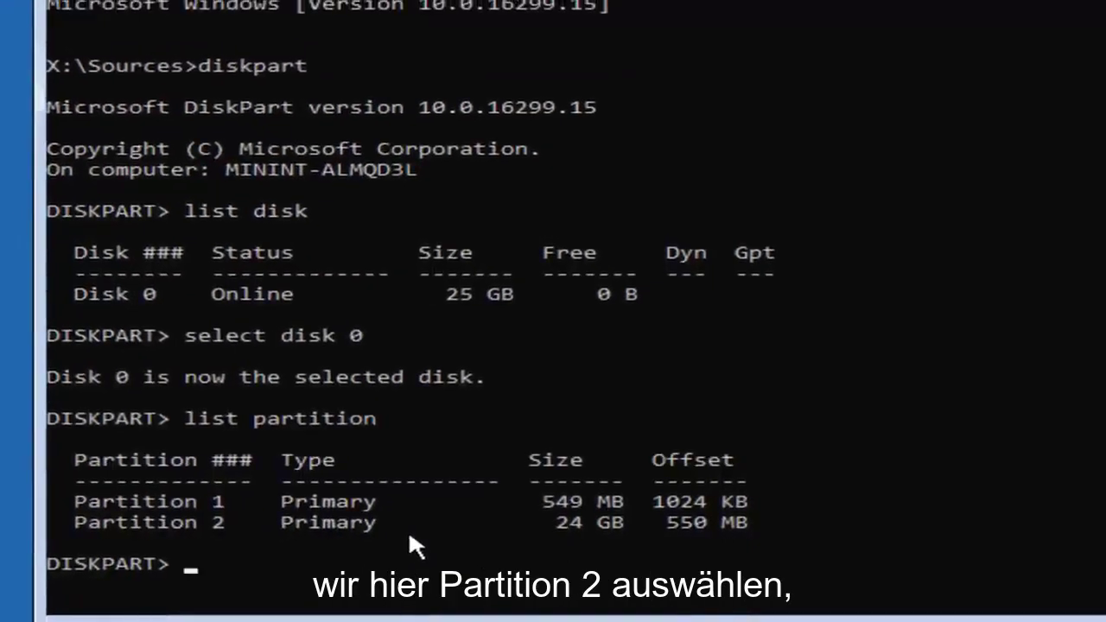
Step: Select partition 2 and format it with the FAT32 file system using "format fs=fat32"
text(sel)
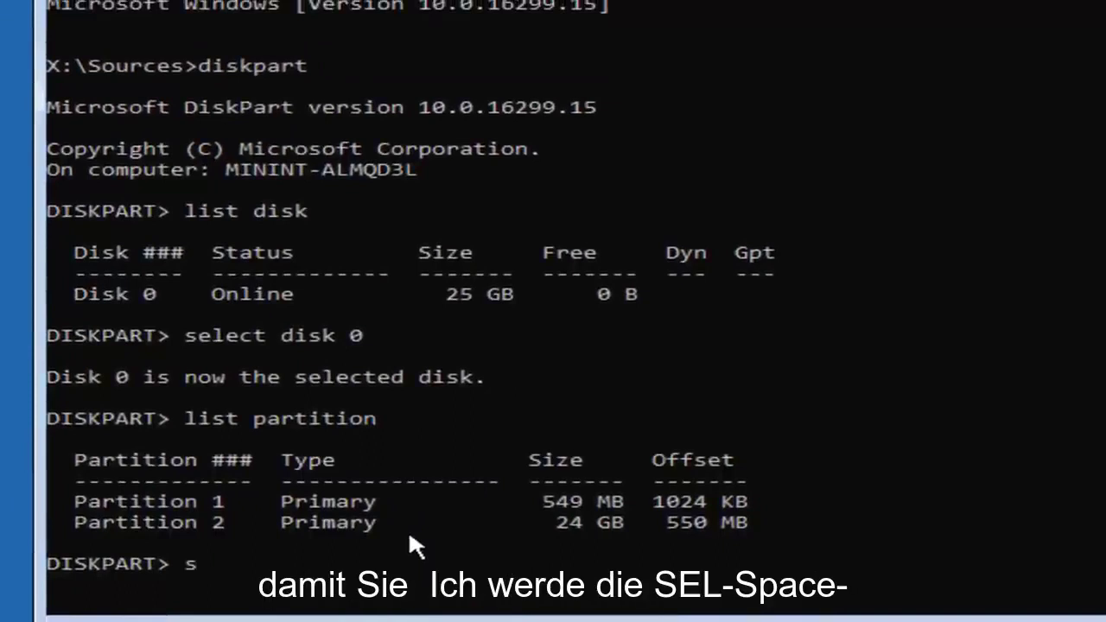
text( par)
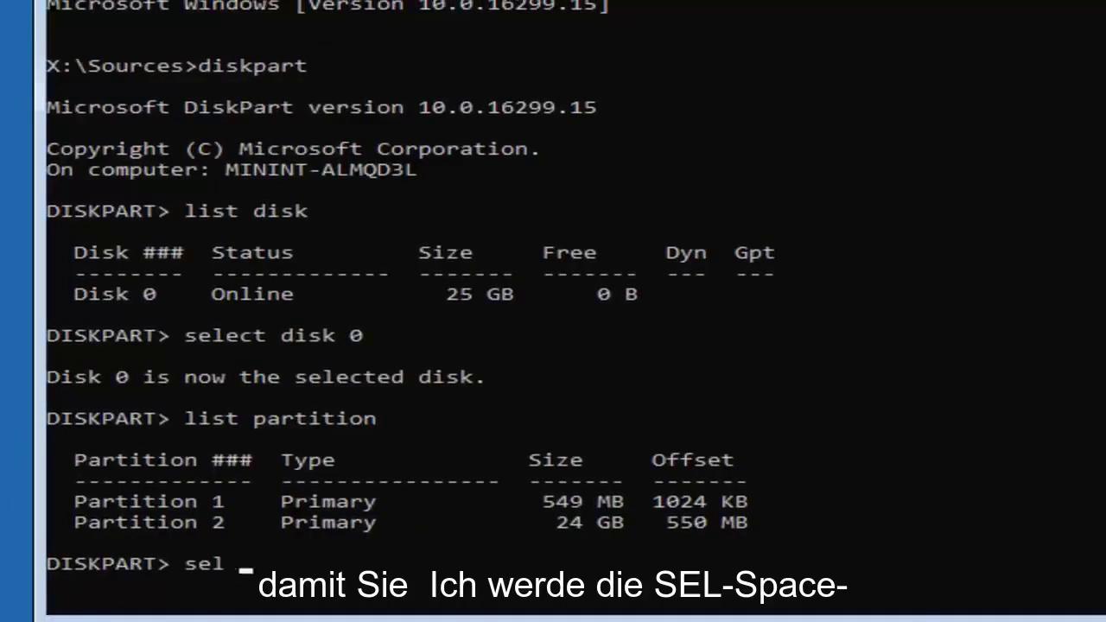
text(tition)
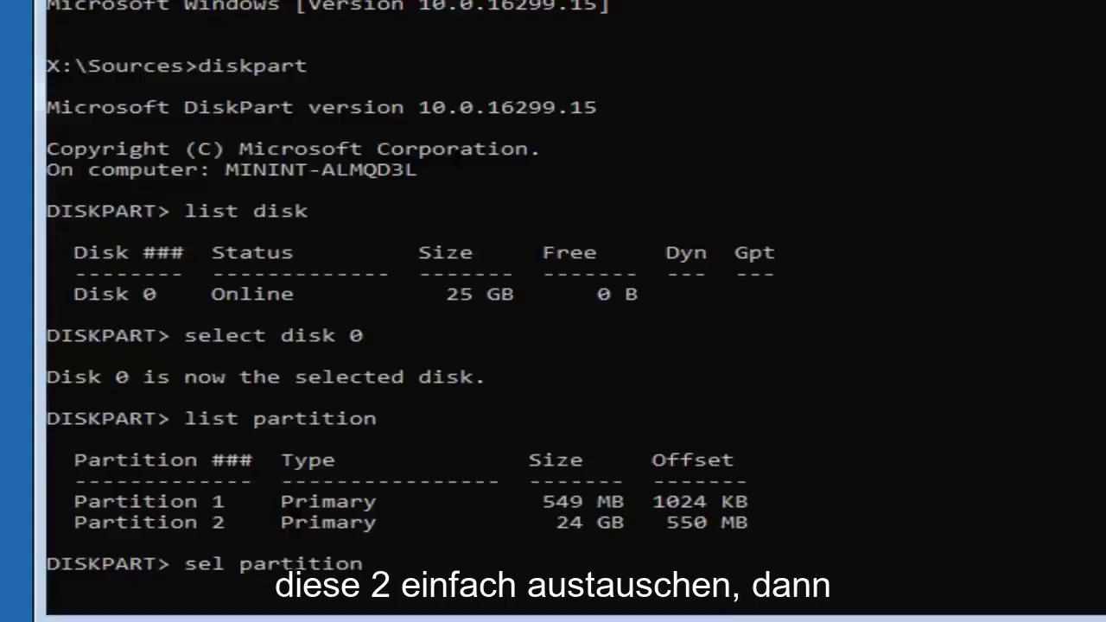
text(2)
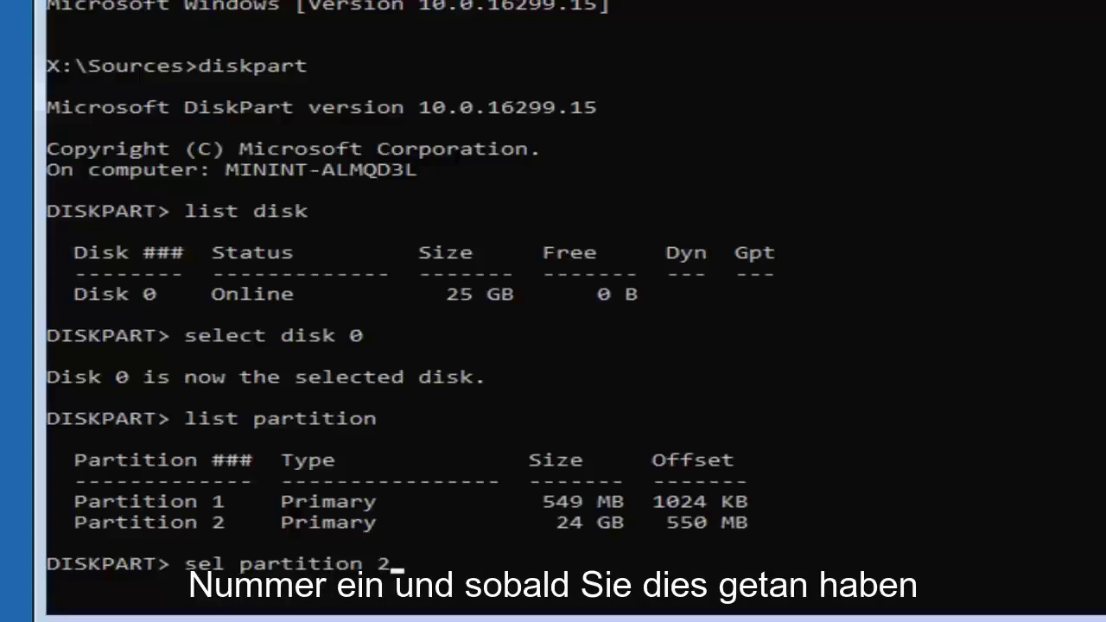
key(Return)
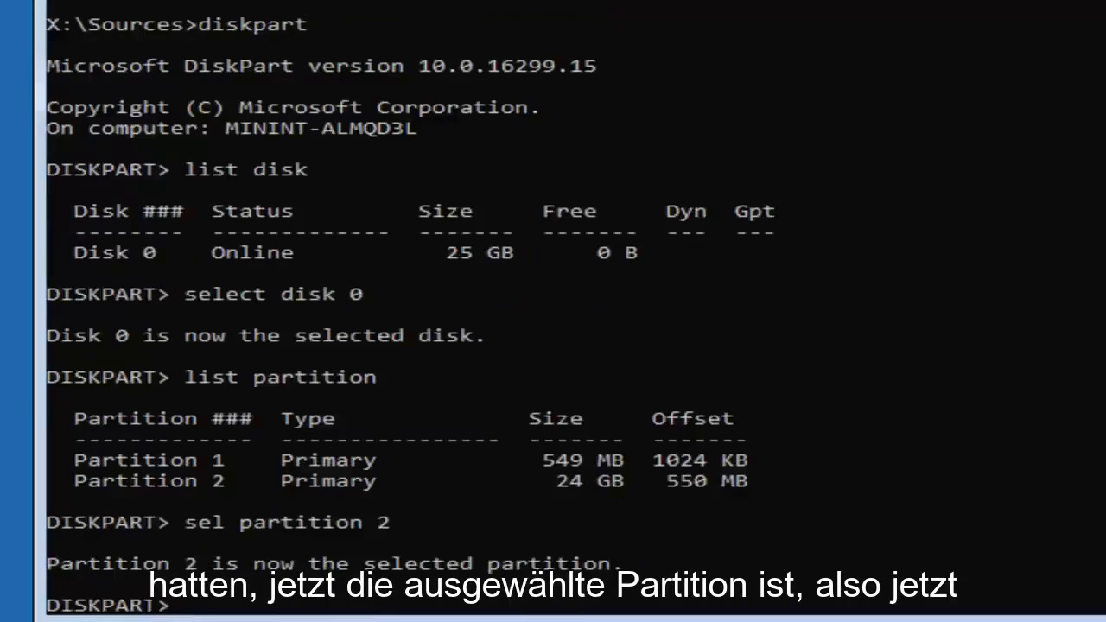
text(format)
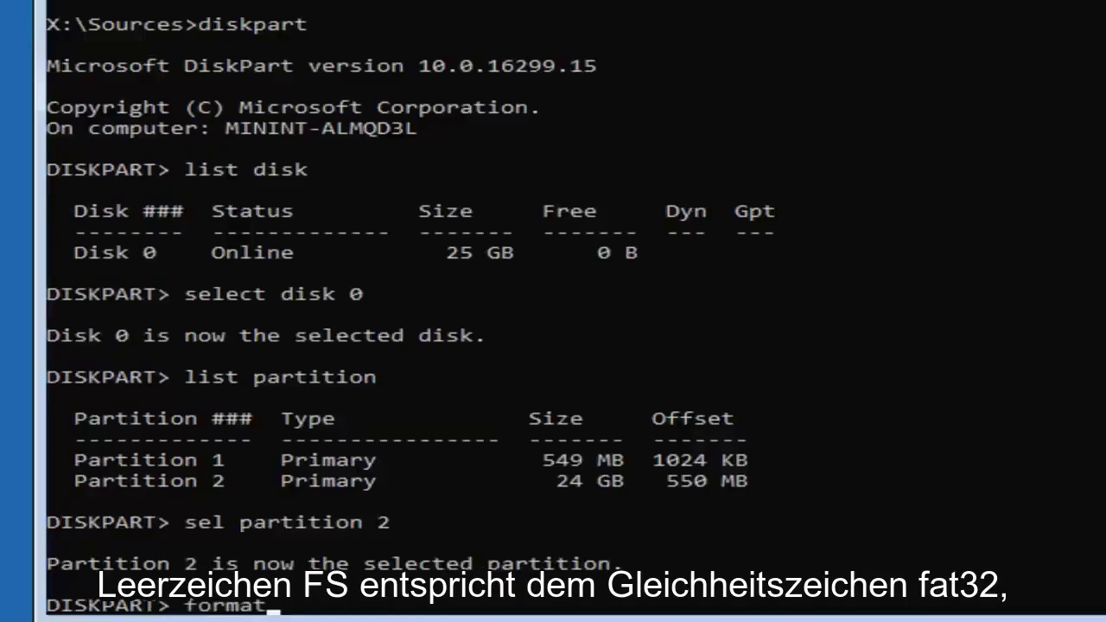
text( fs=fat32)
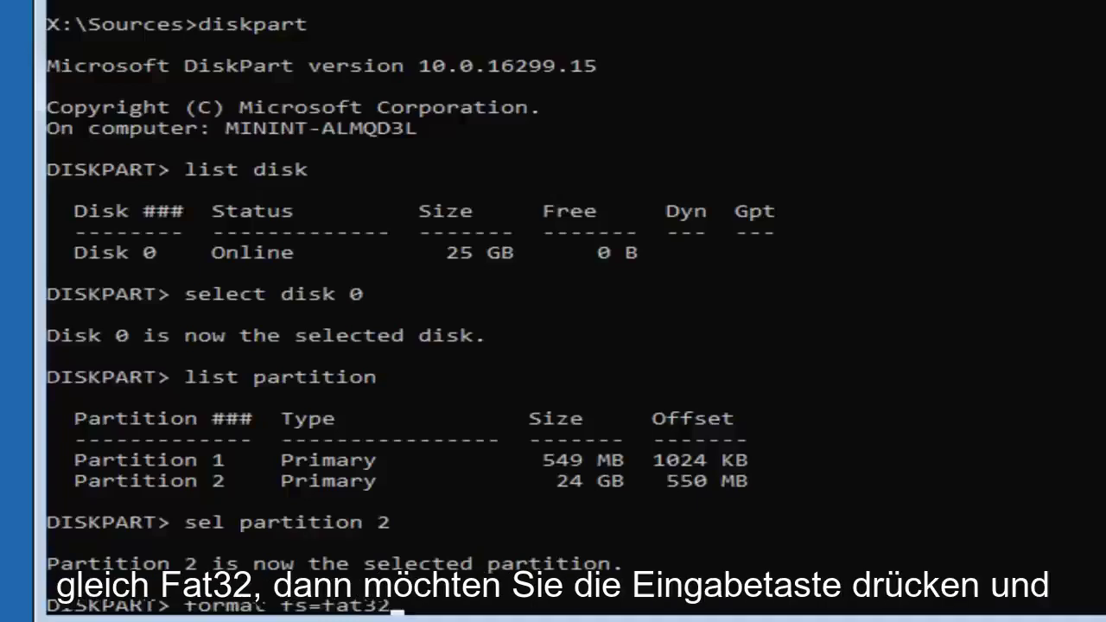
key(Return)
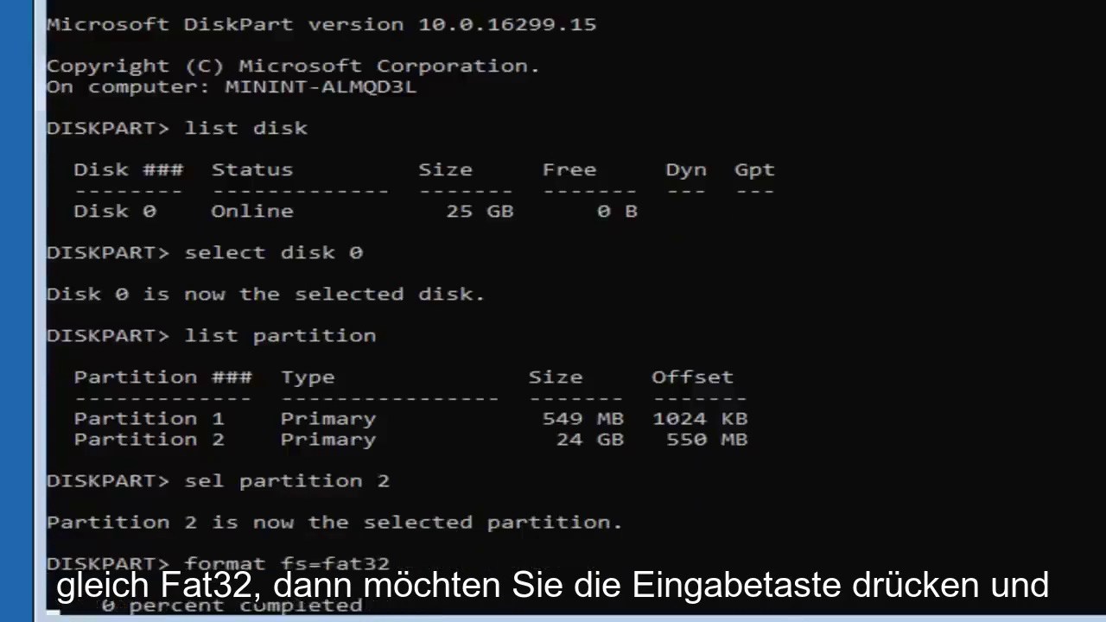
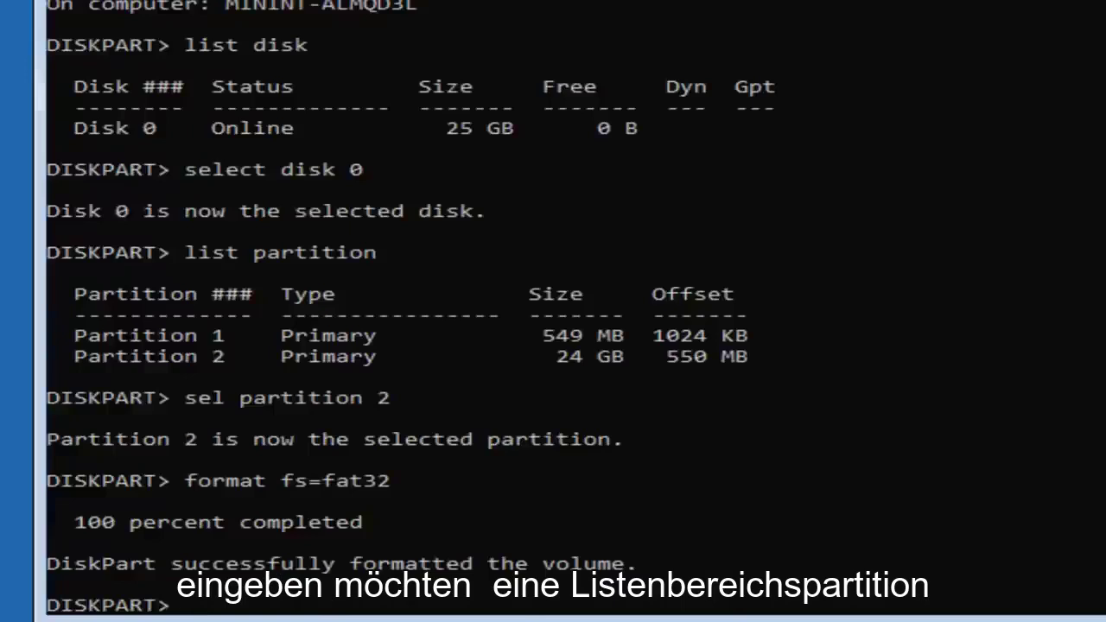
Step: List the partitions of disk 0 again following the format
text(list parti)
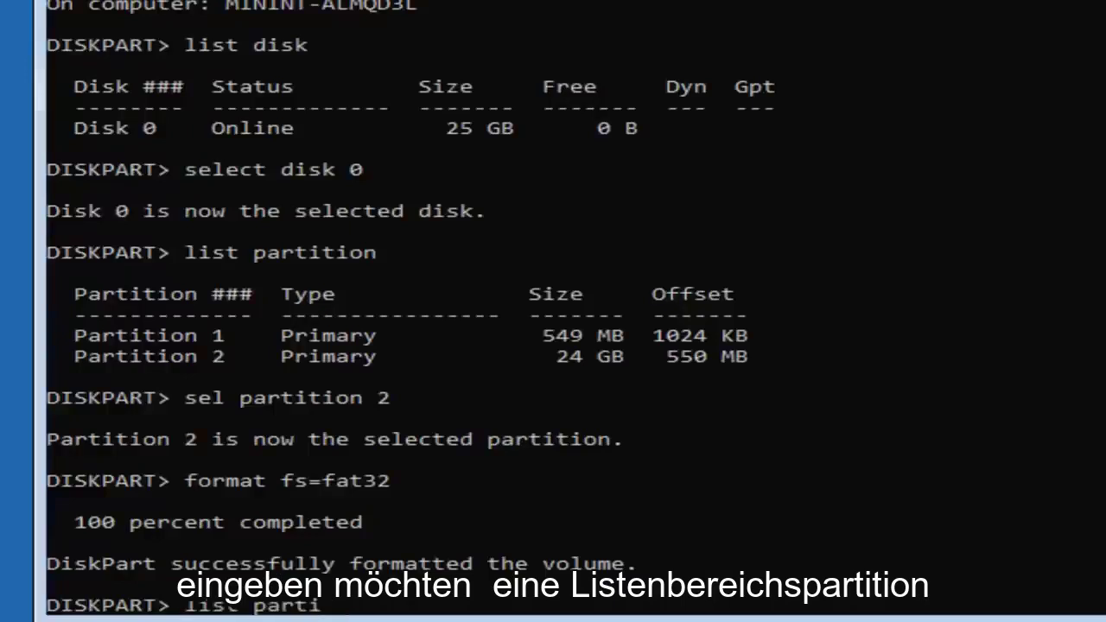
text(tion)
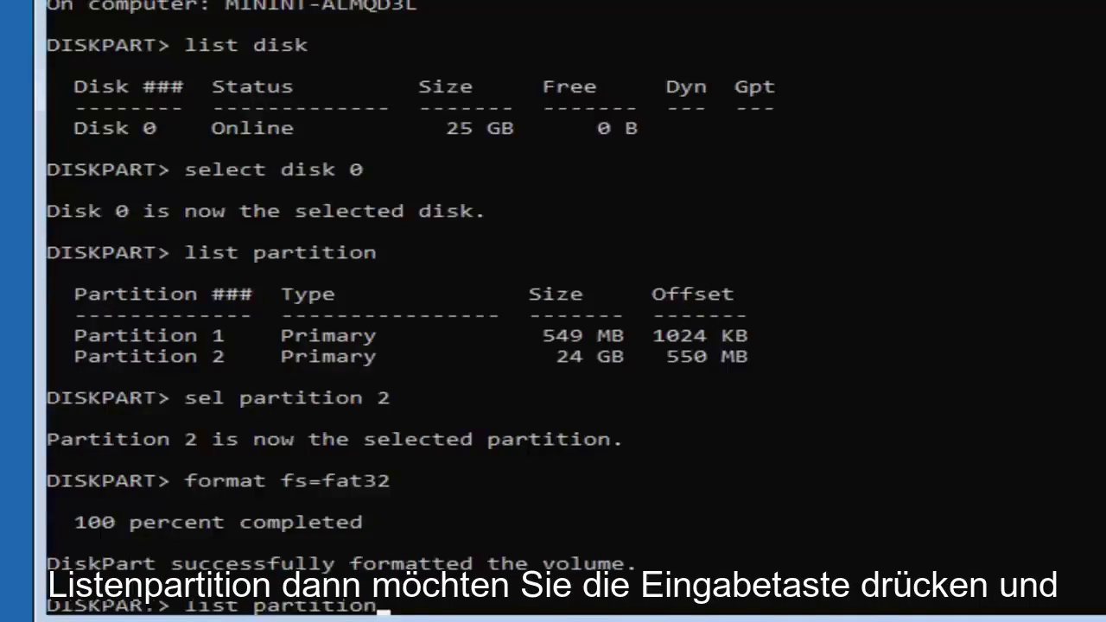
key(Return)
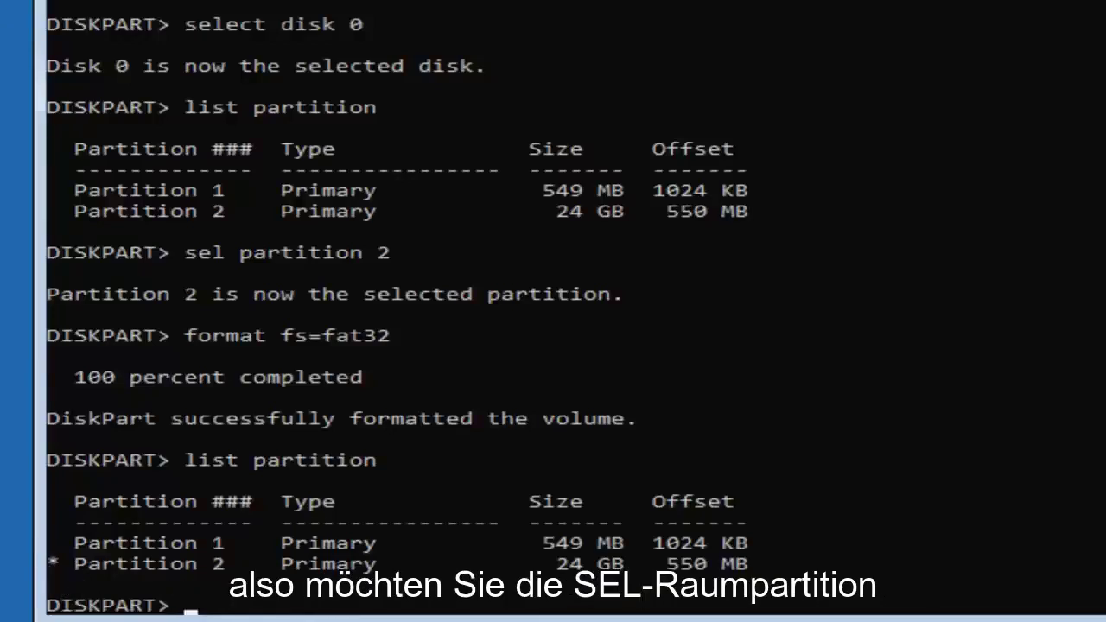
Step: Select partition 2 and give it the drive letter H using "assign letter = H:"
text(sel )
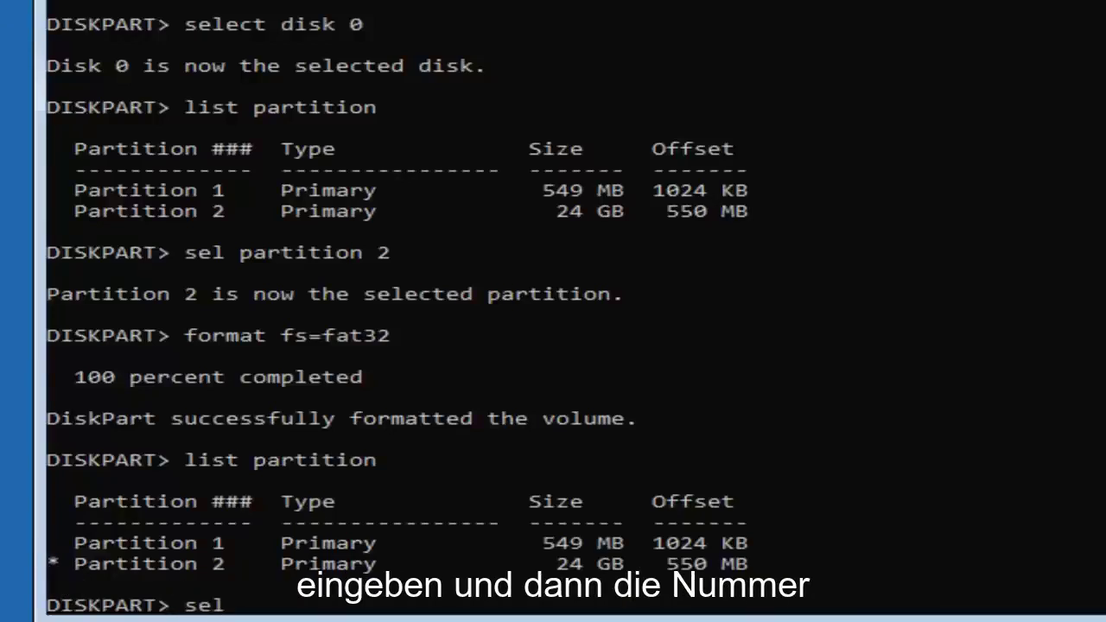
text(partition )
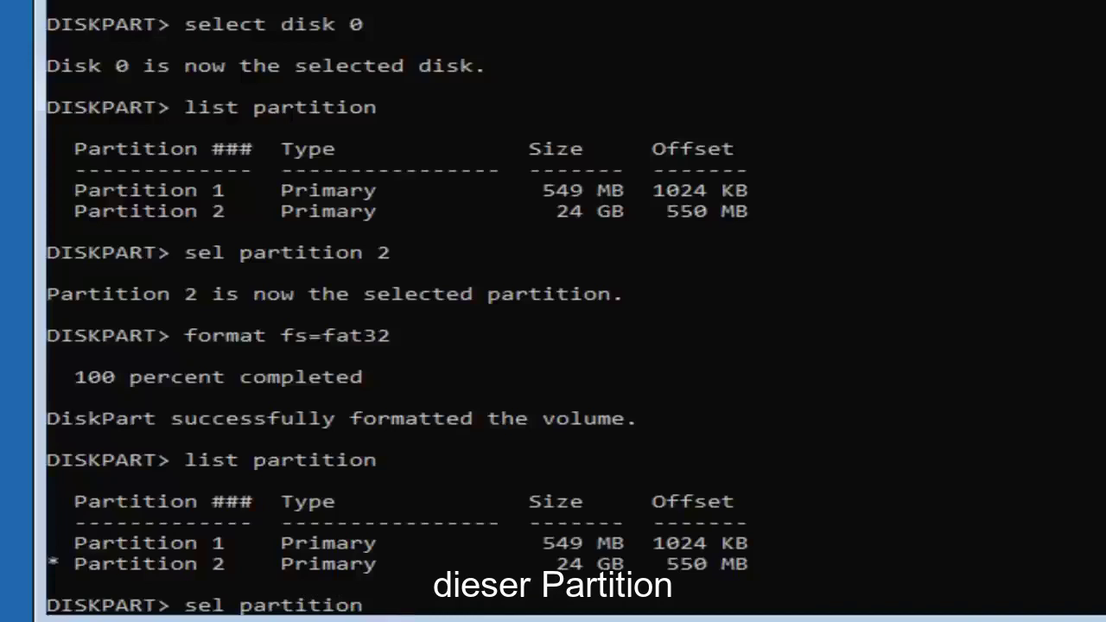
text(2)
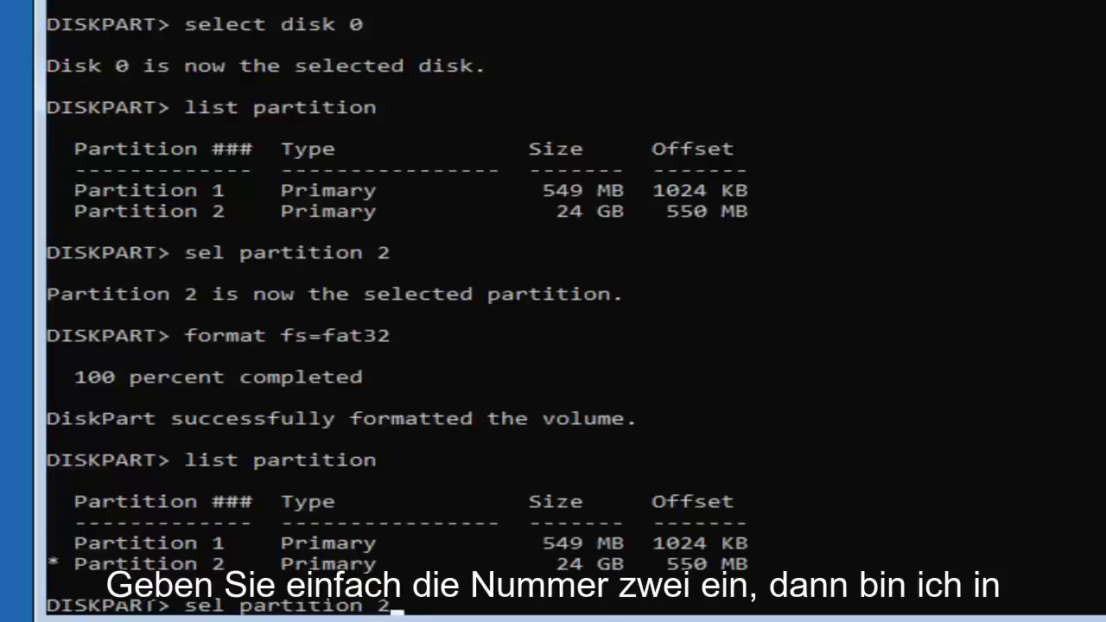
key(Return)
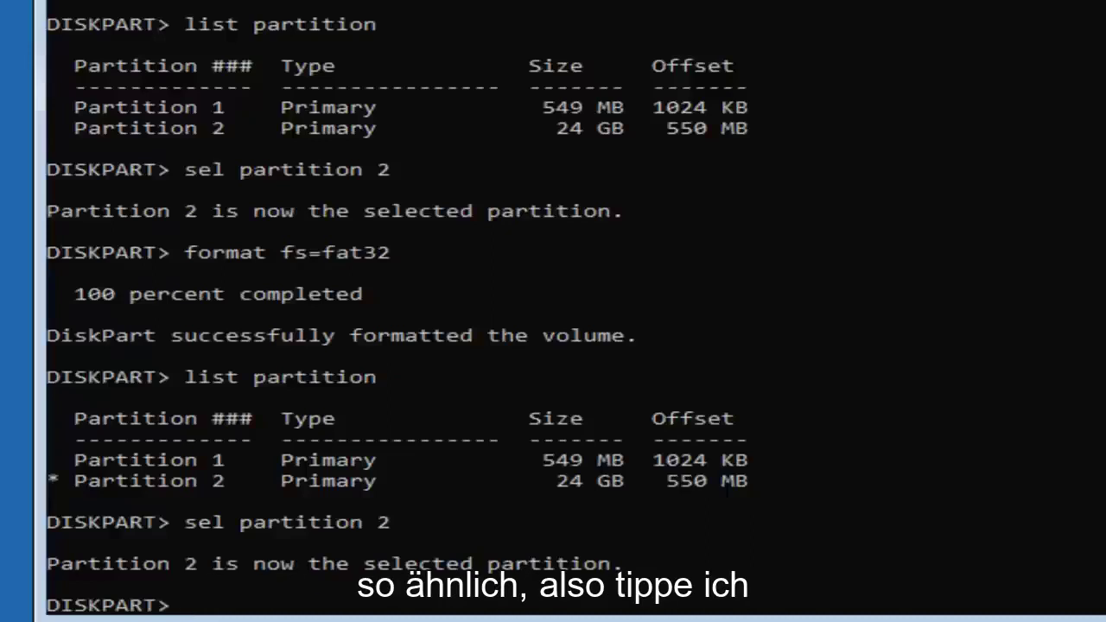
text(assign)
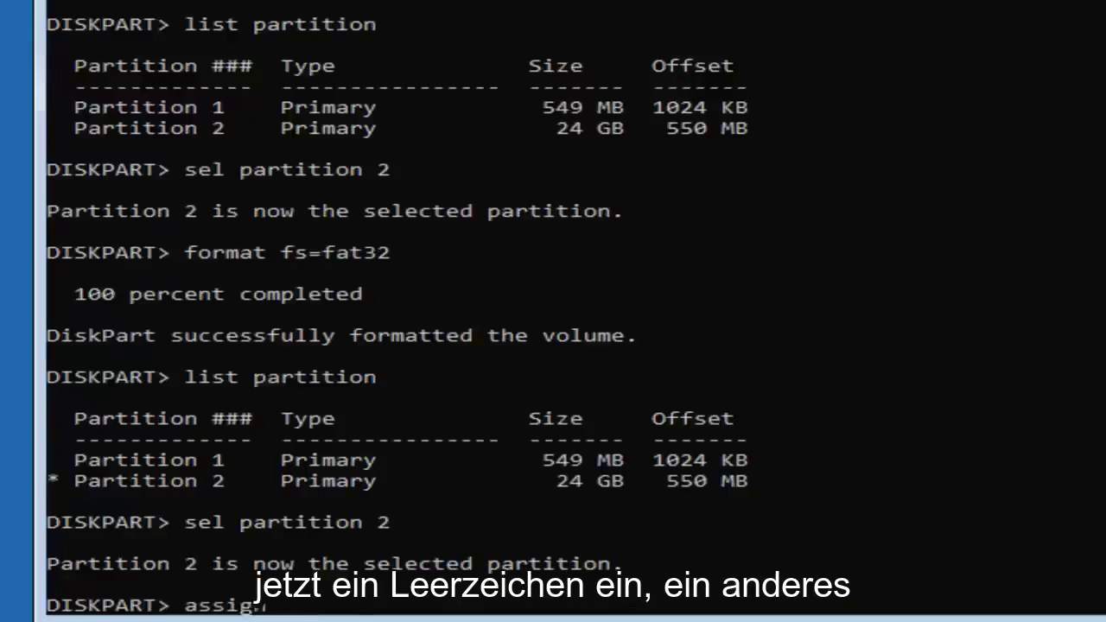
text( letter )
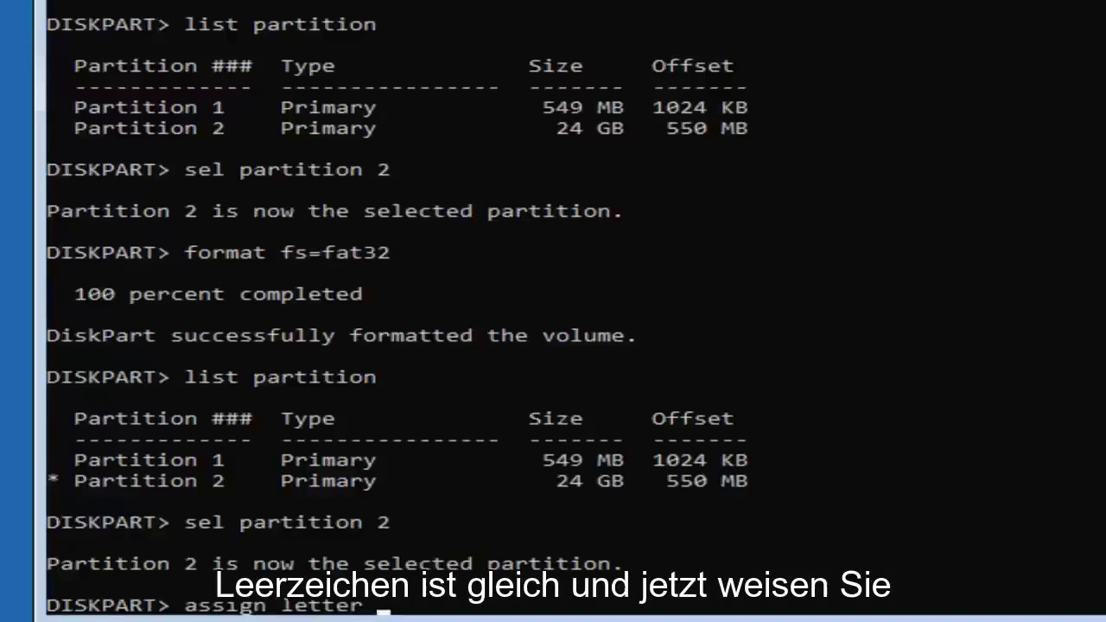
text(=)
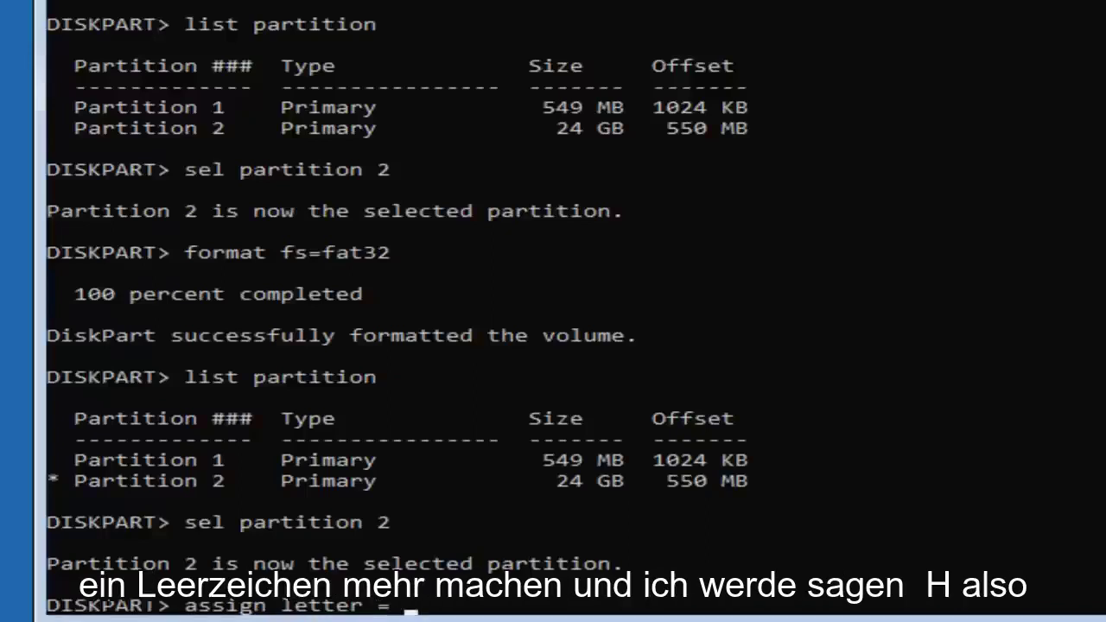
text(H)
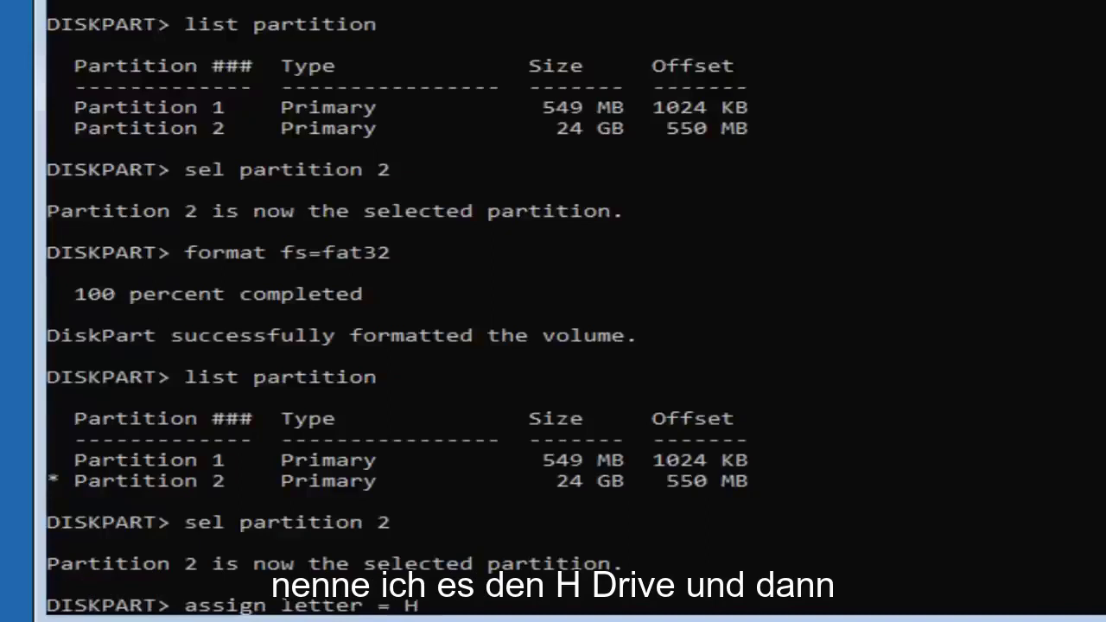
text(:)
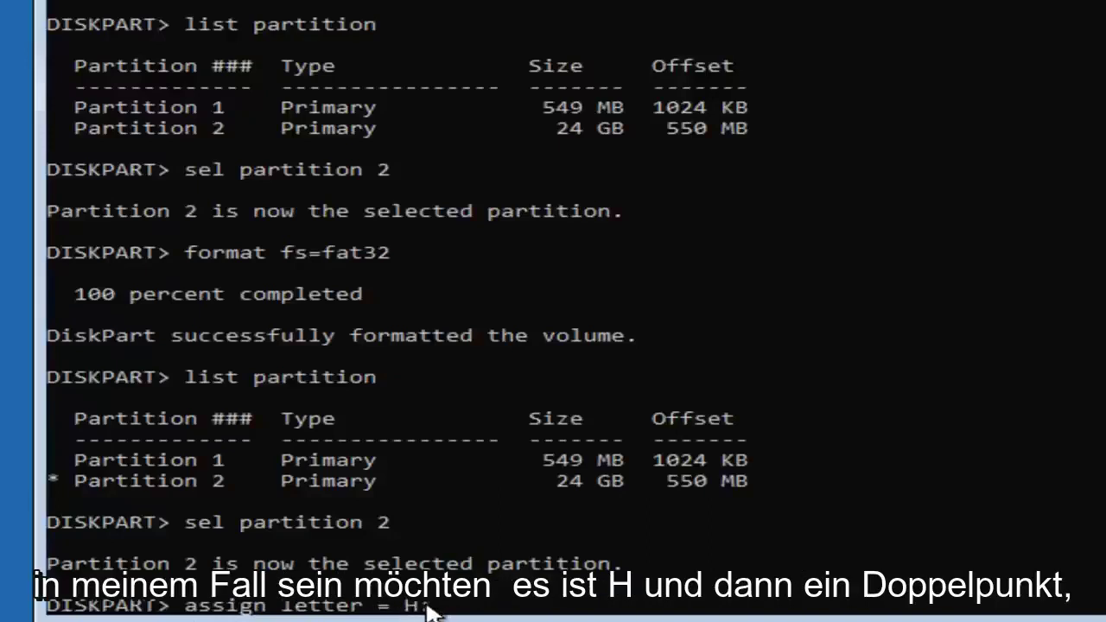
key(Return)
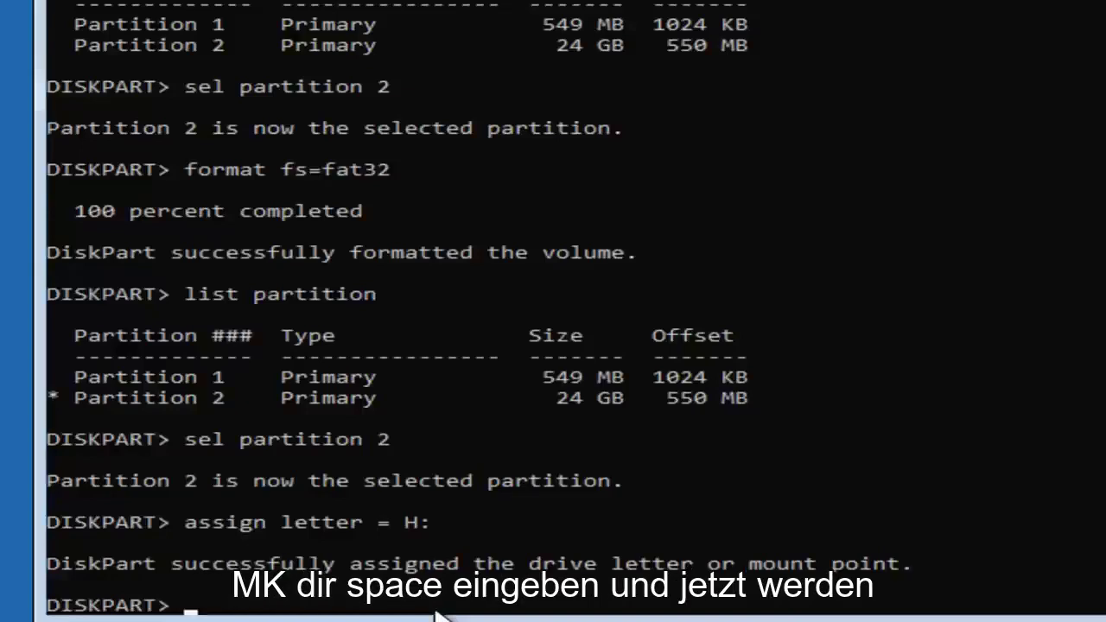
Step: Try to create the folder h:\EFI\ with mkdir from within DiskPart
text(mkdir)
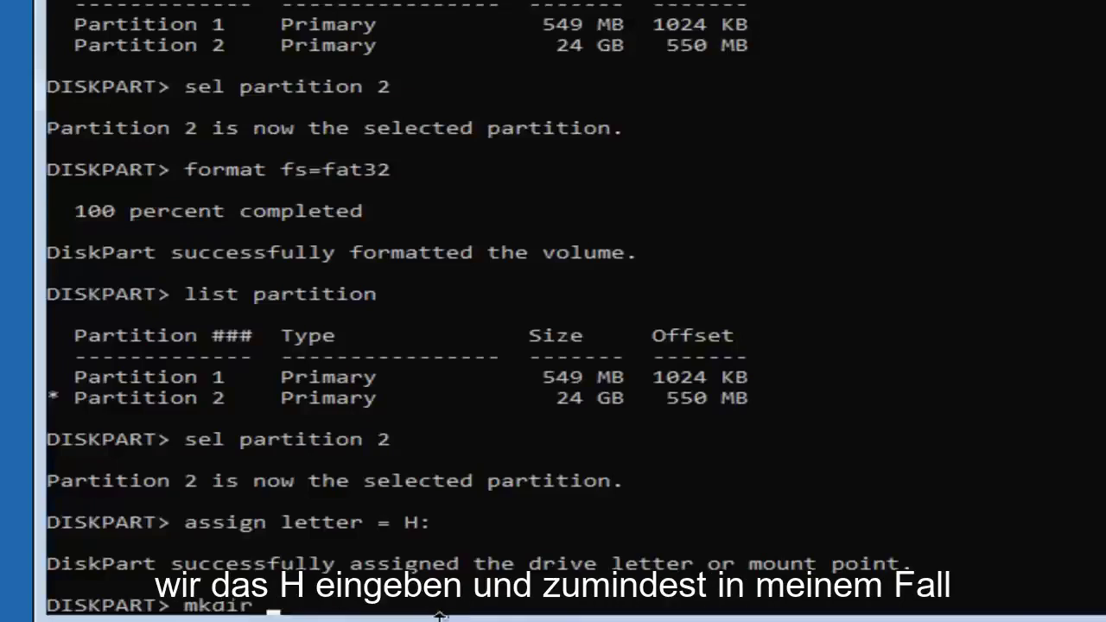
text( h:)
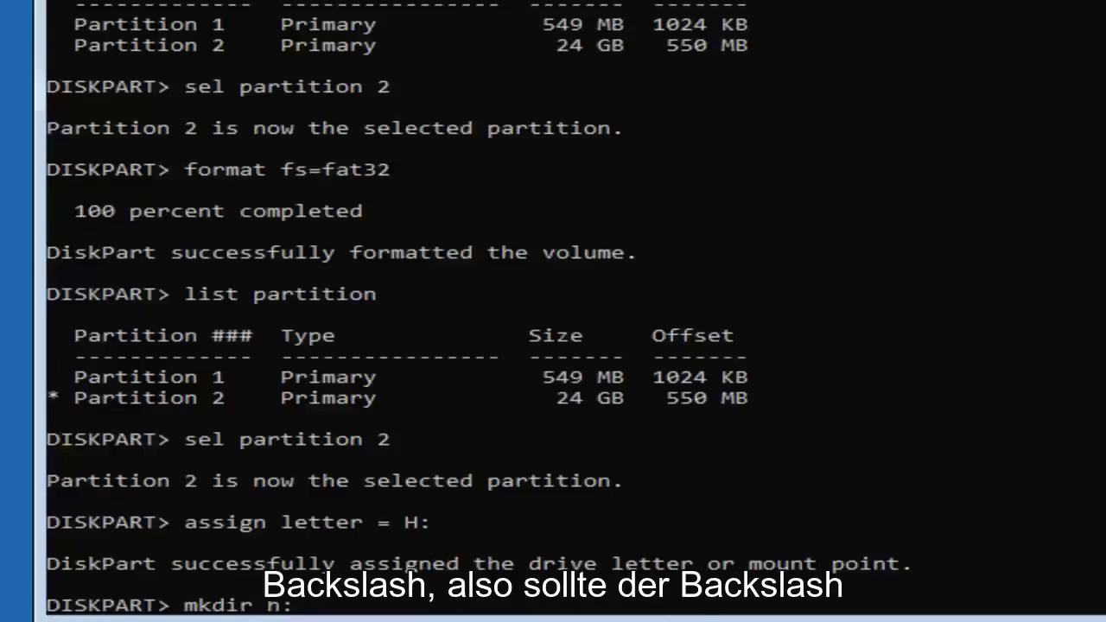
text(\)
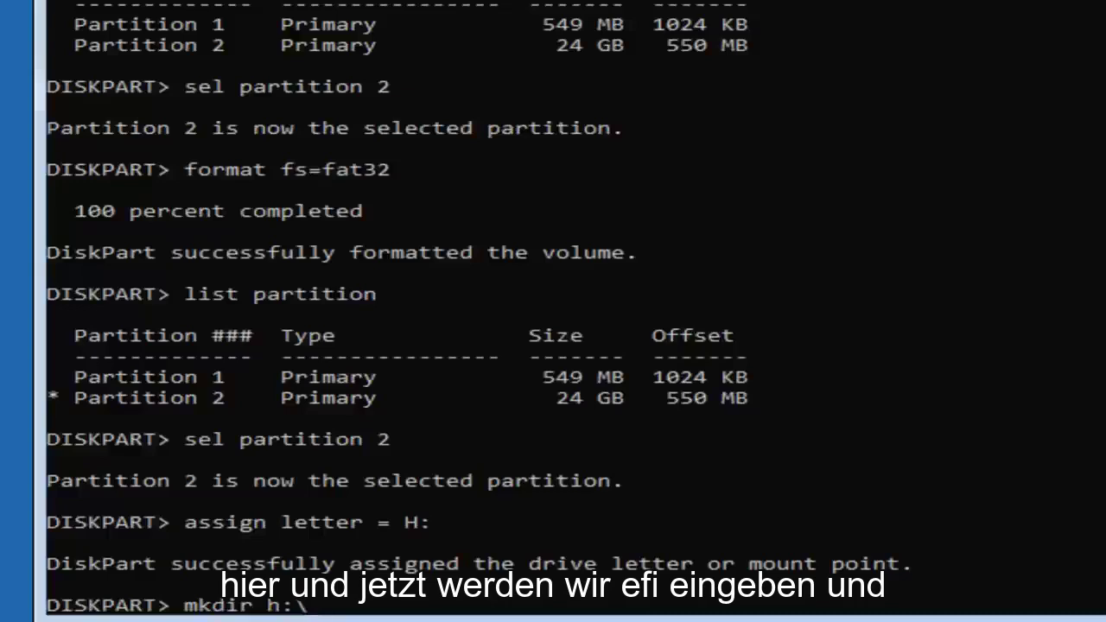
text(EFI)
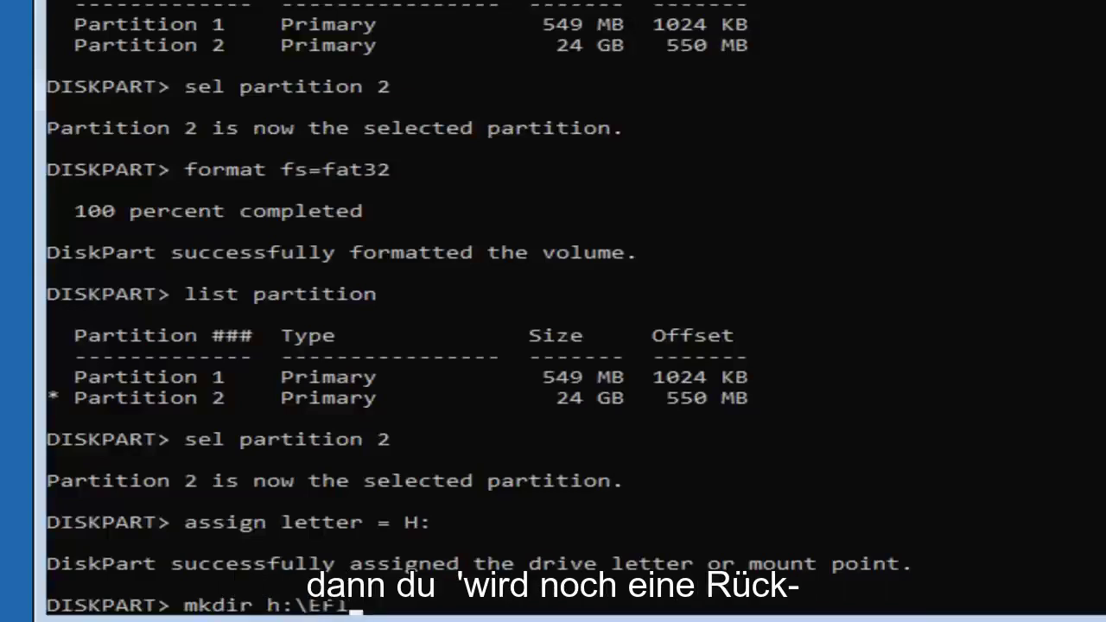
text(\)
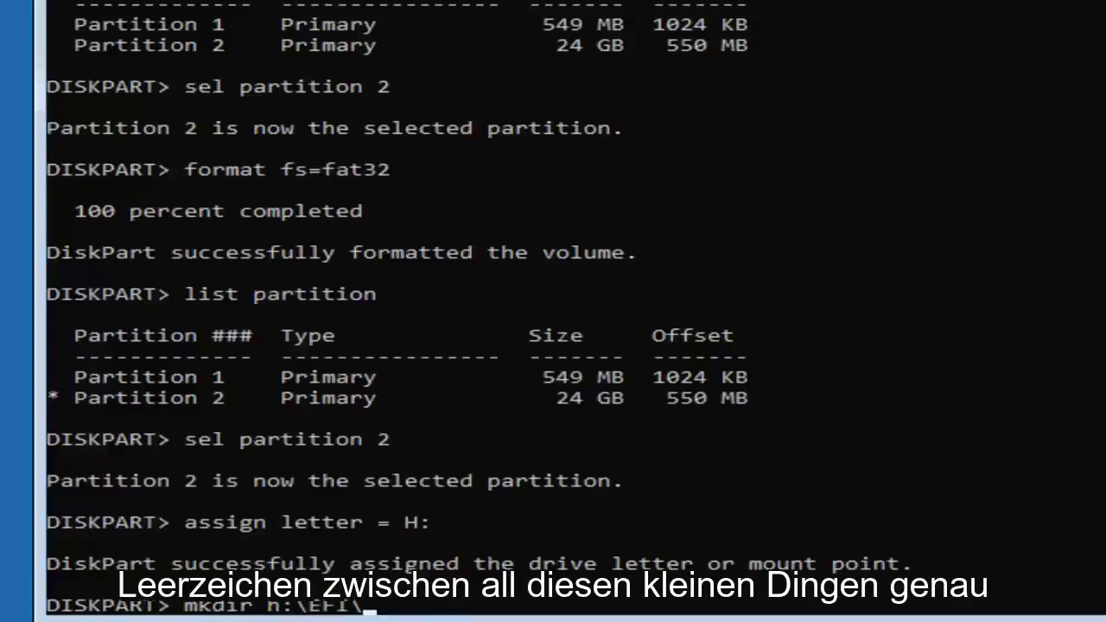
key(Return)
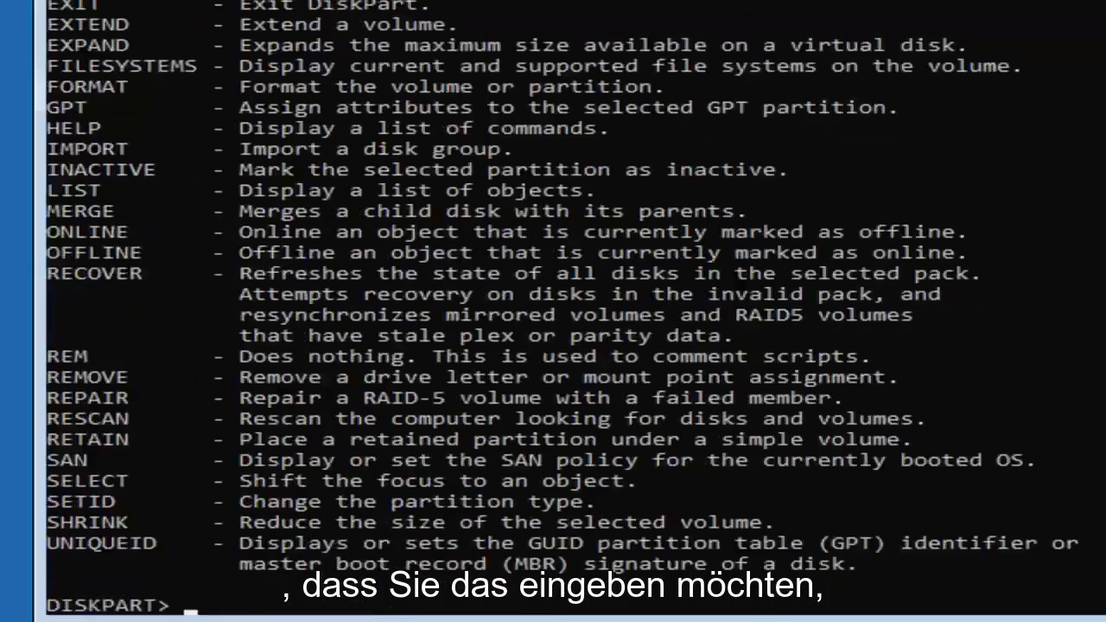
Step: Exit DiskPart and list the contents of drive H with "dir h:"
text(exit)
key(Return)
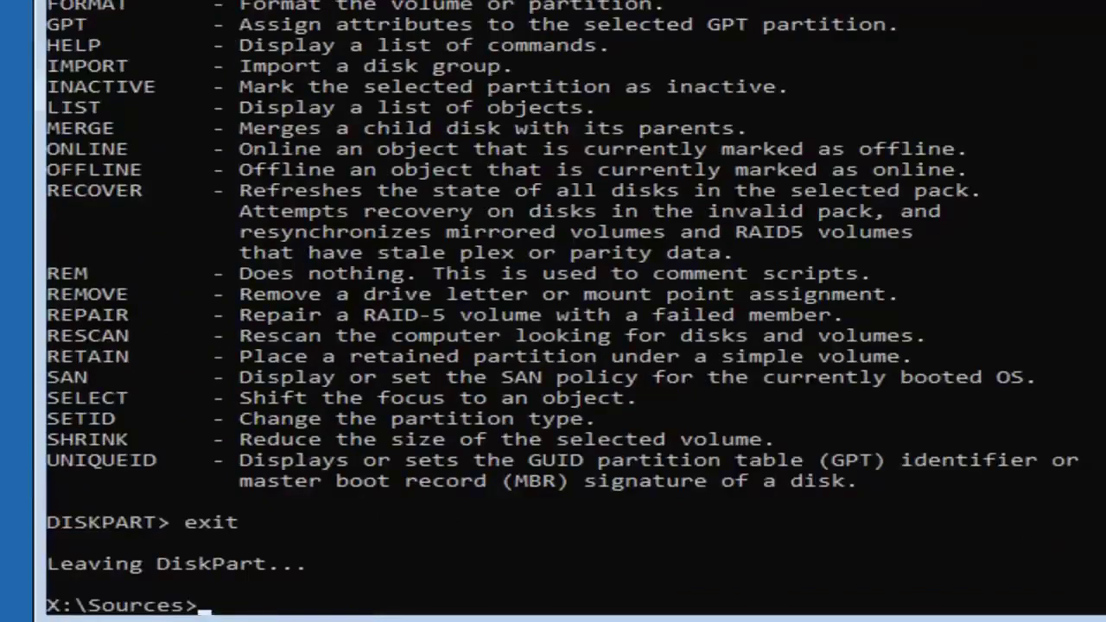
text(dir)
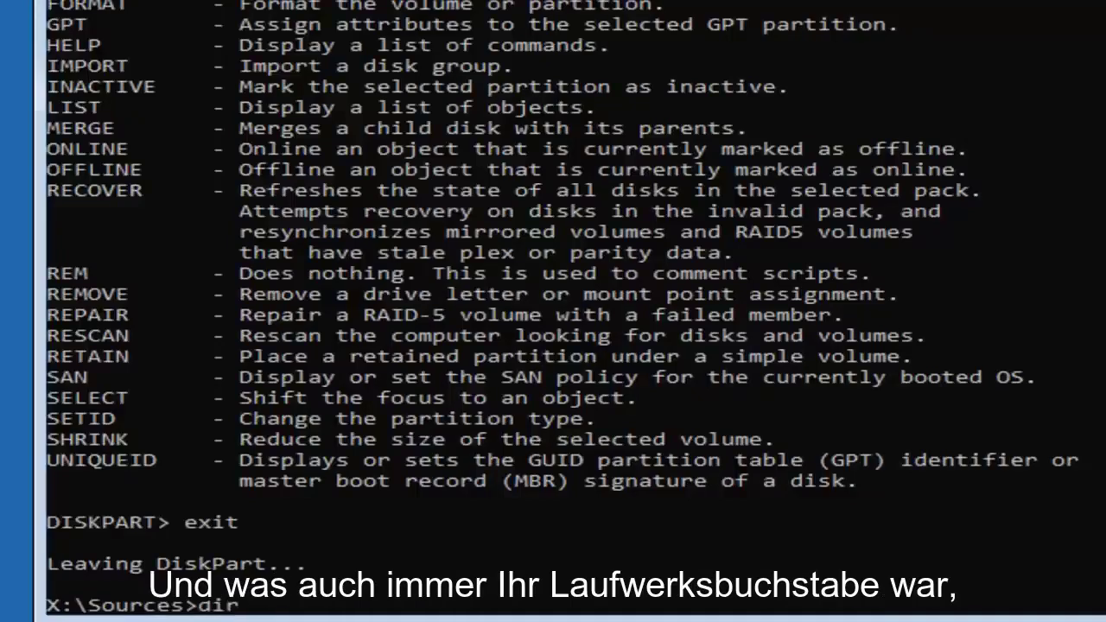
text( n)
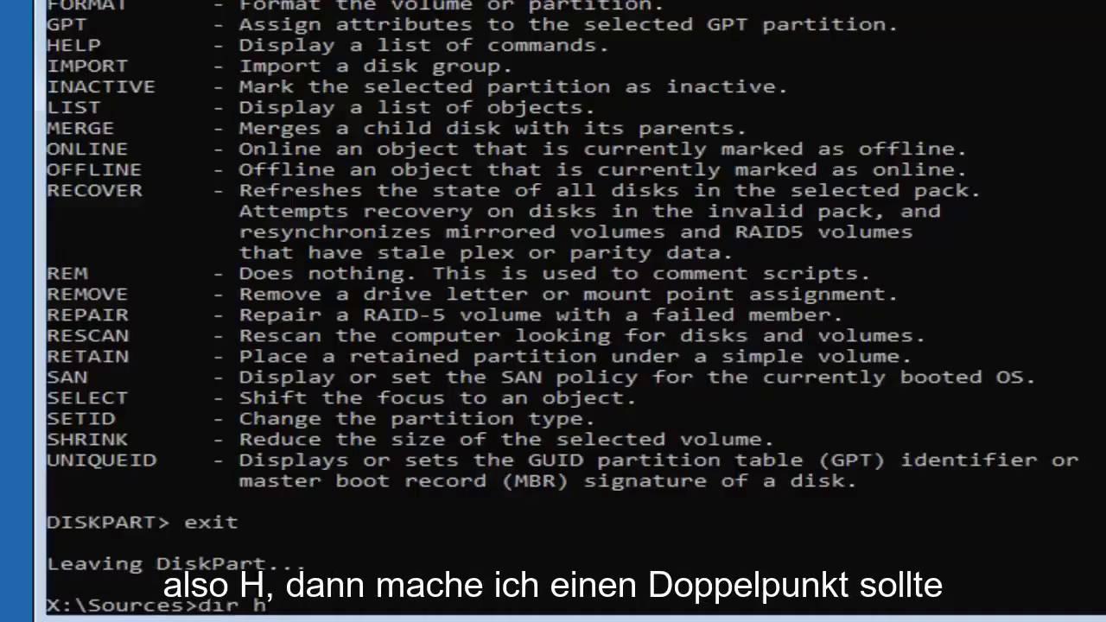
text(:)
key(Return)
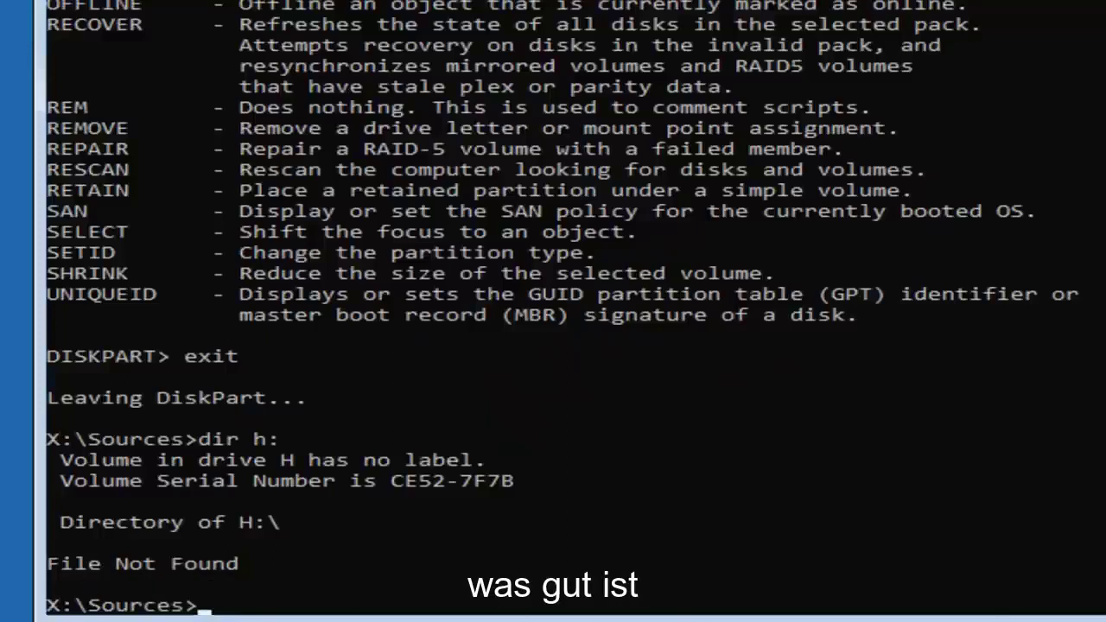
Step: Create the EFI directory on drive H with "mkdir h:\EFI\"
text(mkdir)
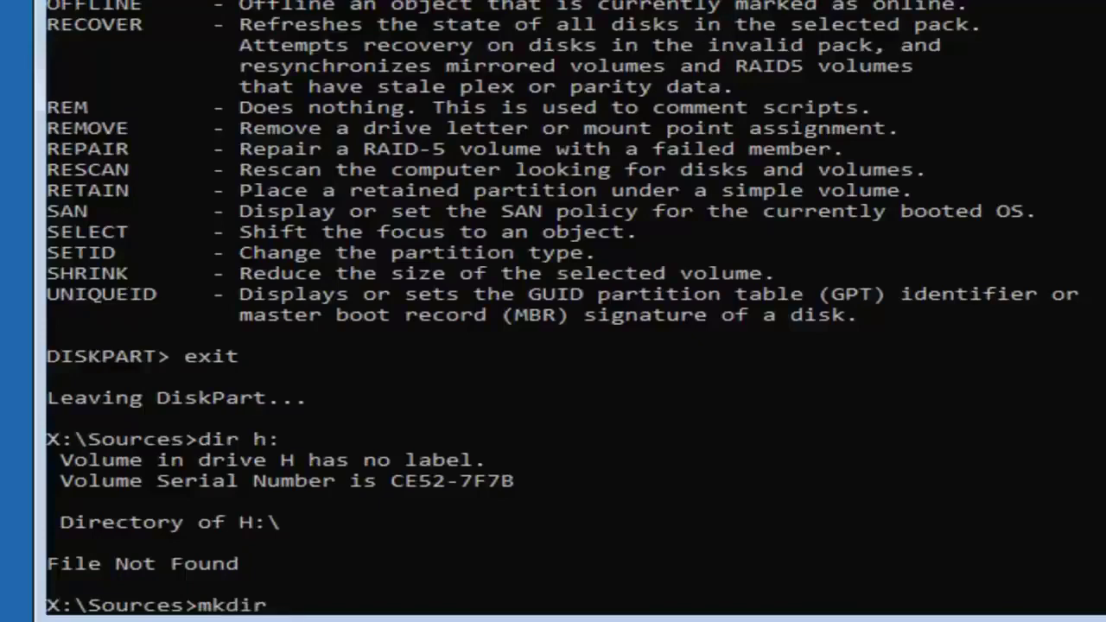
text( h)
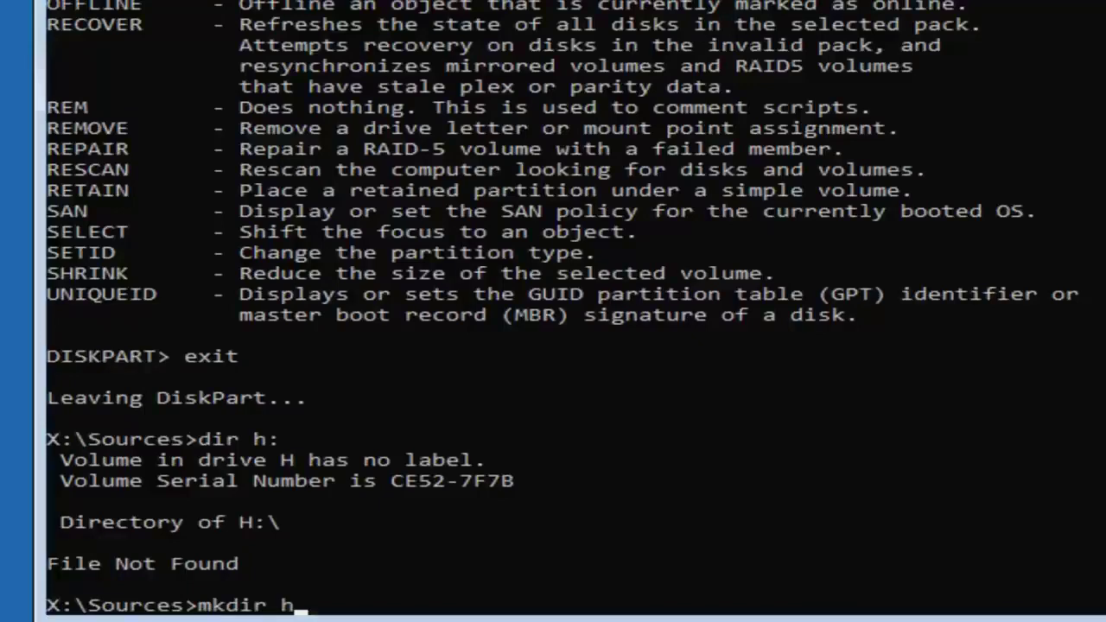
text(:)
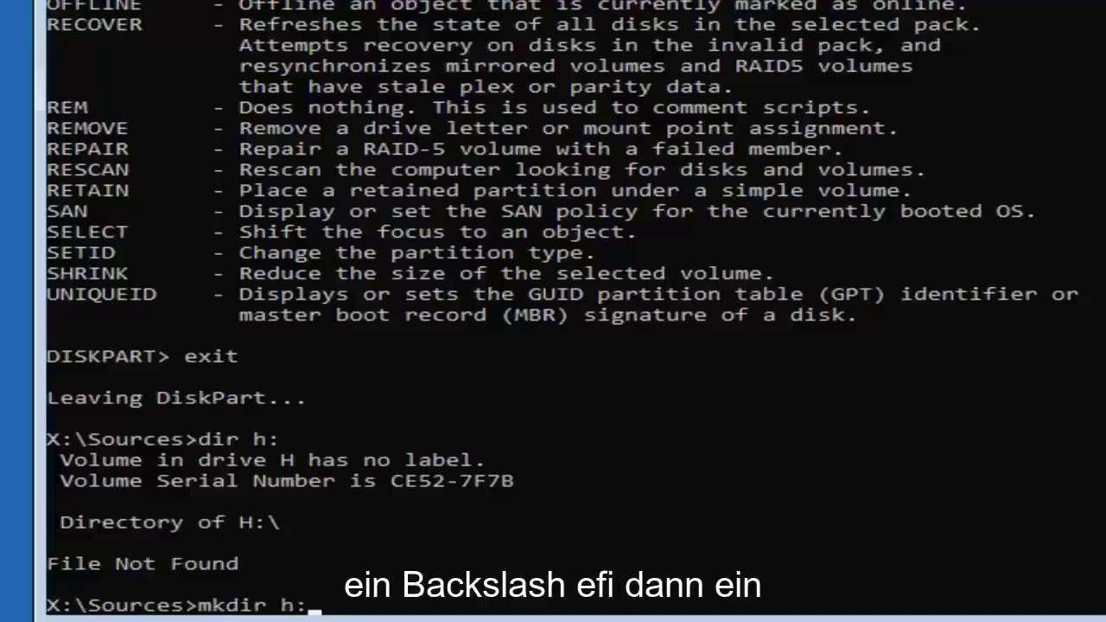
text(\EFI)
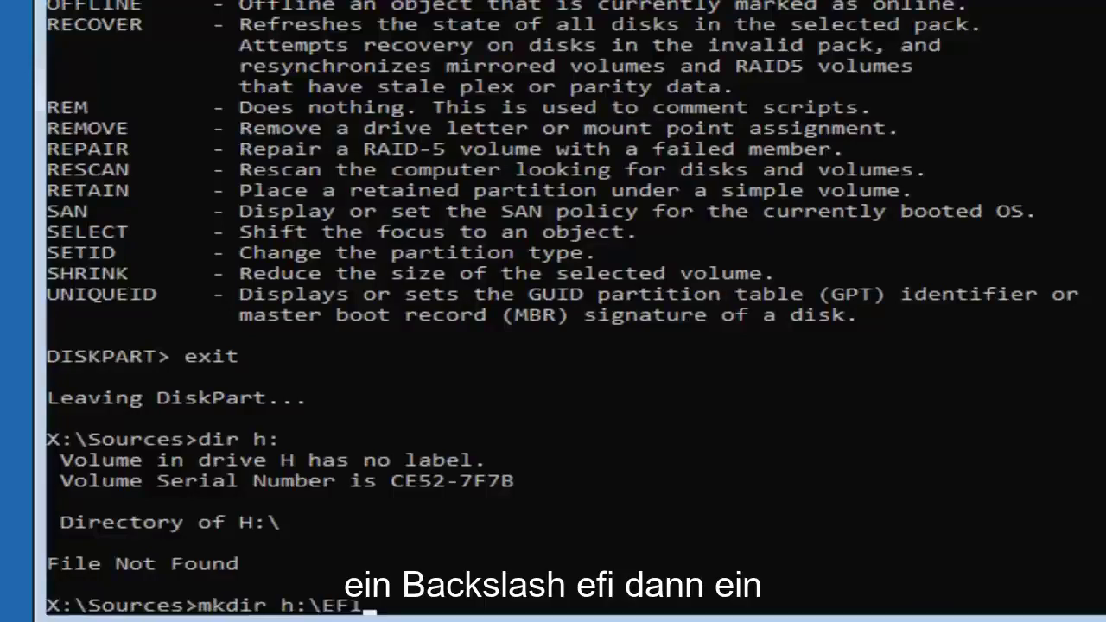
text(\)
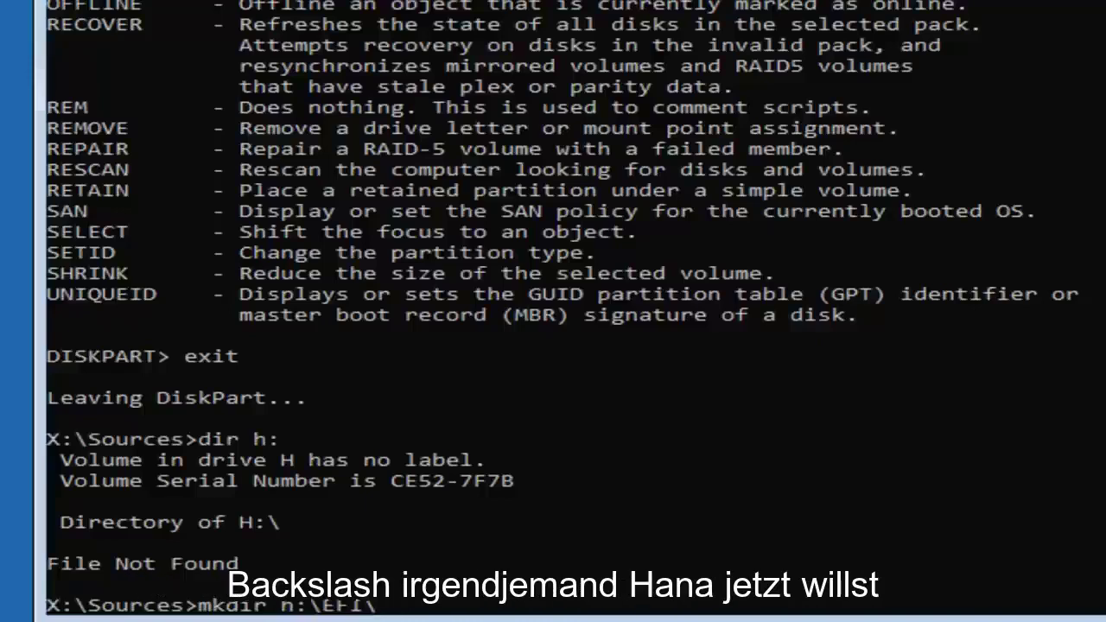
key(Return)
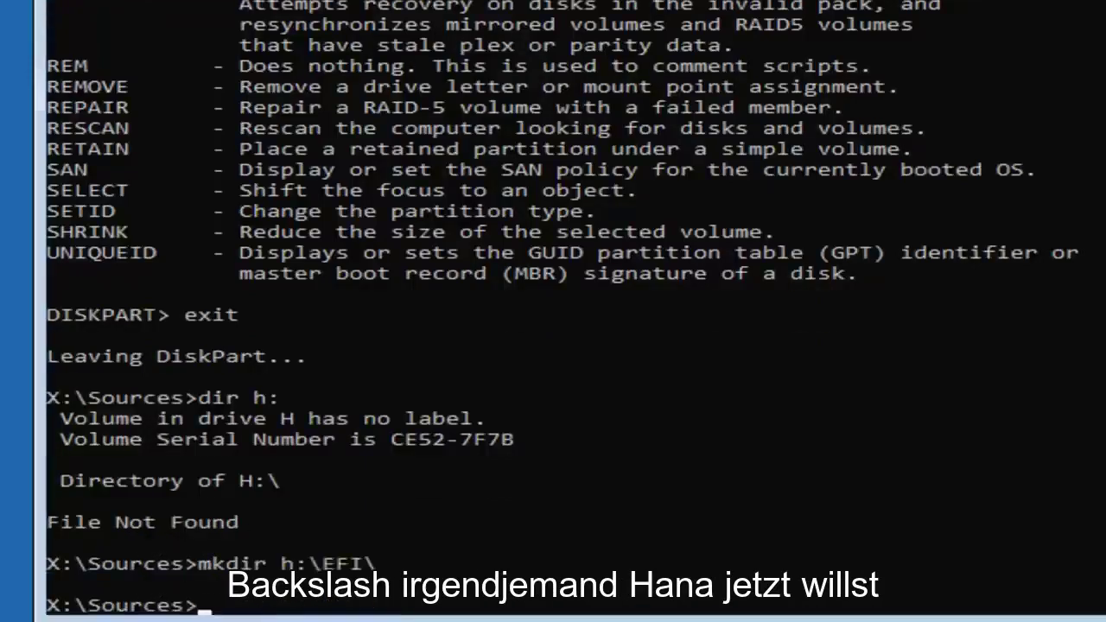
Step: Create a Microsoft subfolder inside the EFI directory with "mkdir h:\EFI\Microsoft"
text(mk)
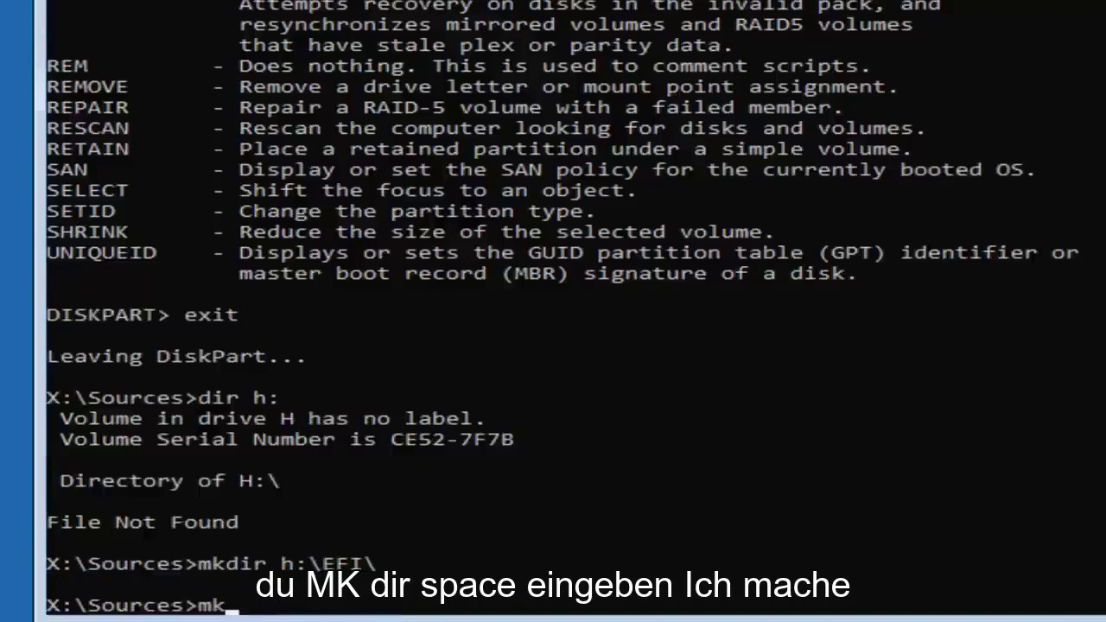
text(dir )
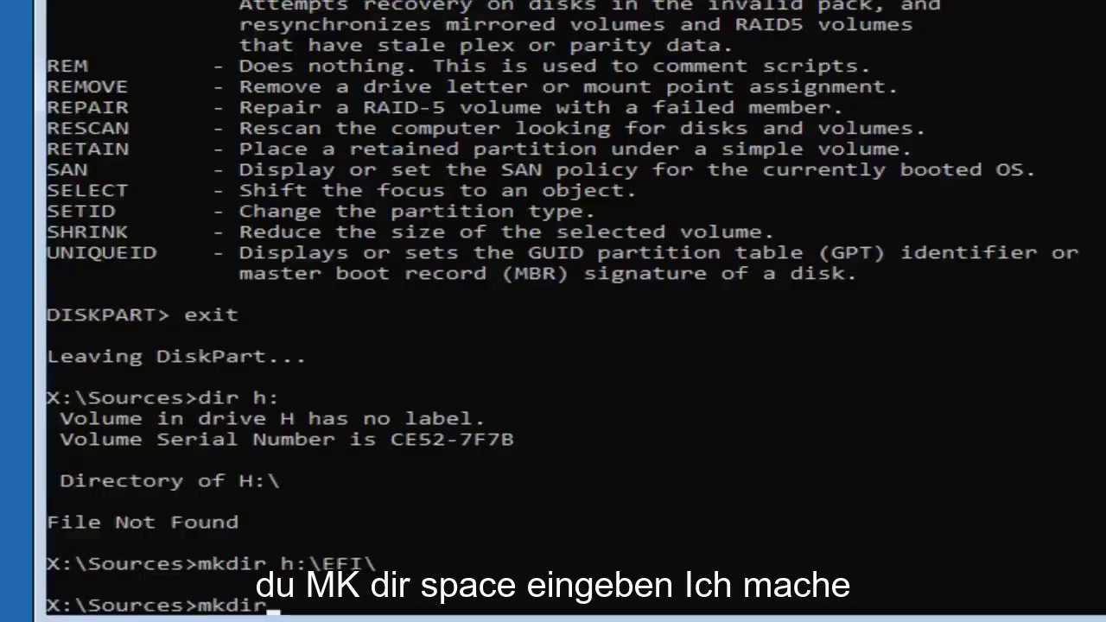
text(h:)
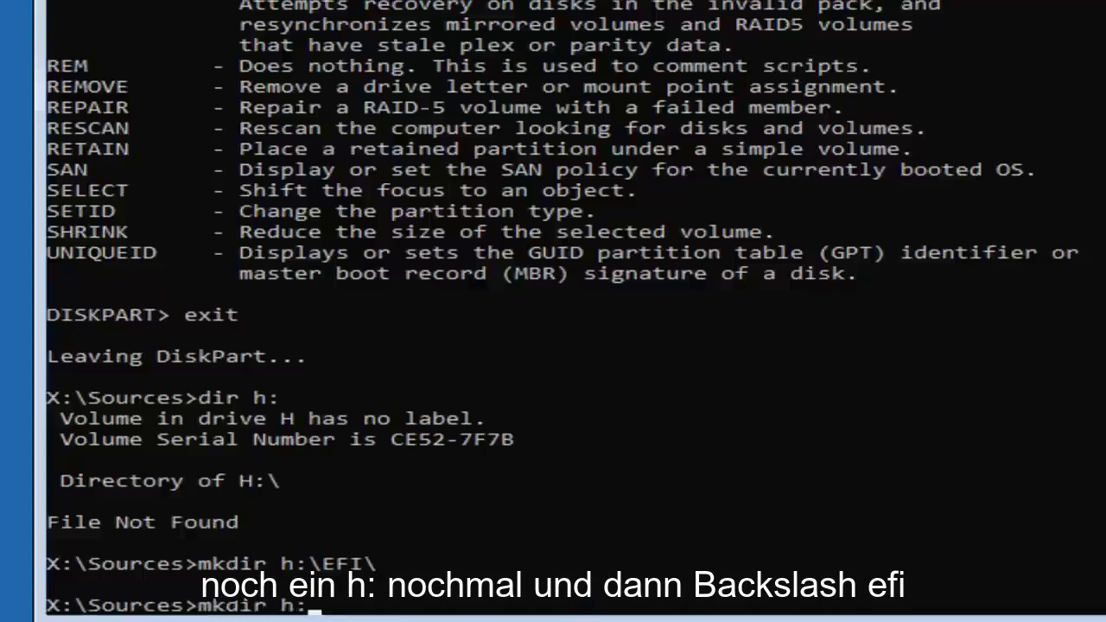
text(\EFI\)
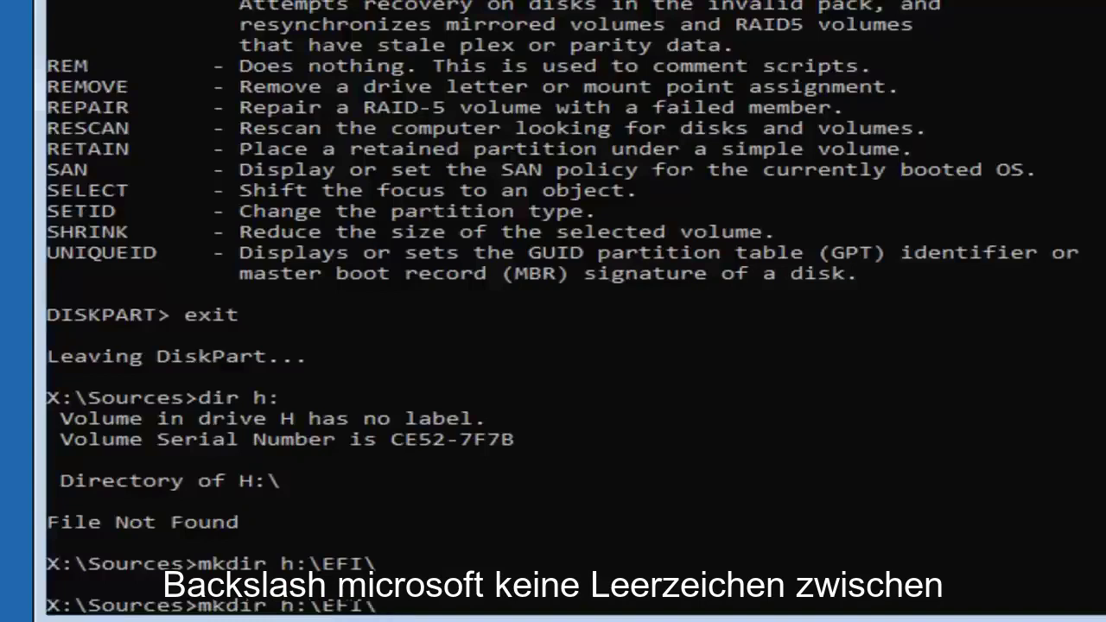
text(Mi)
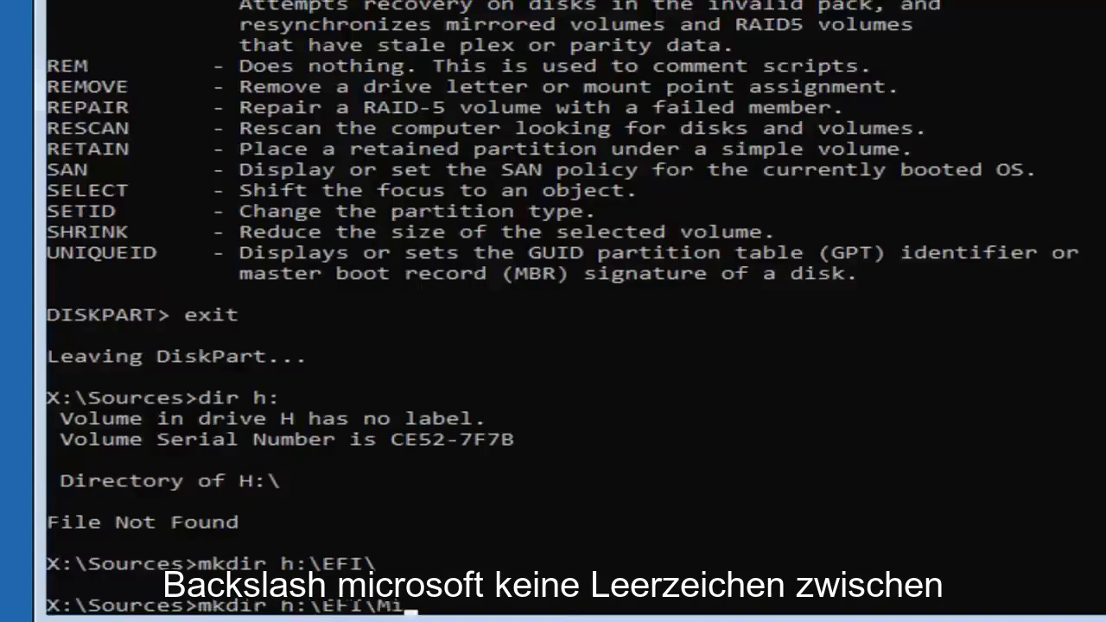
text(crosoft)
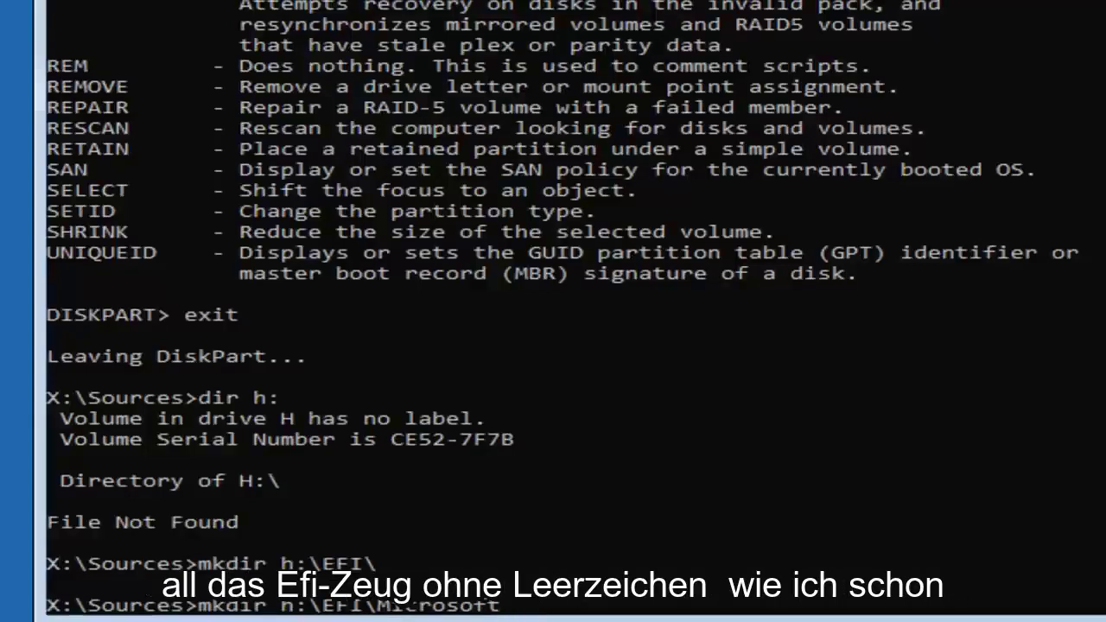
key(Return)
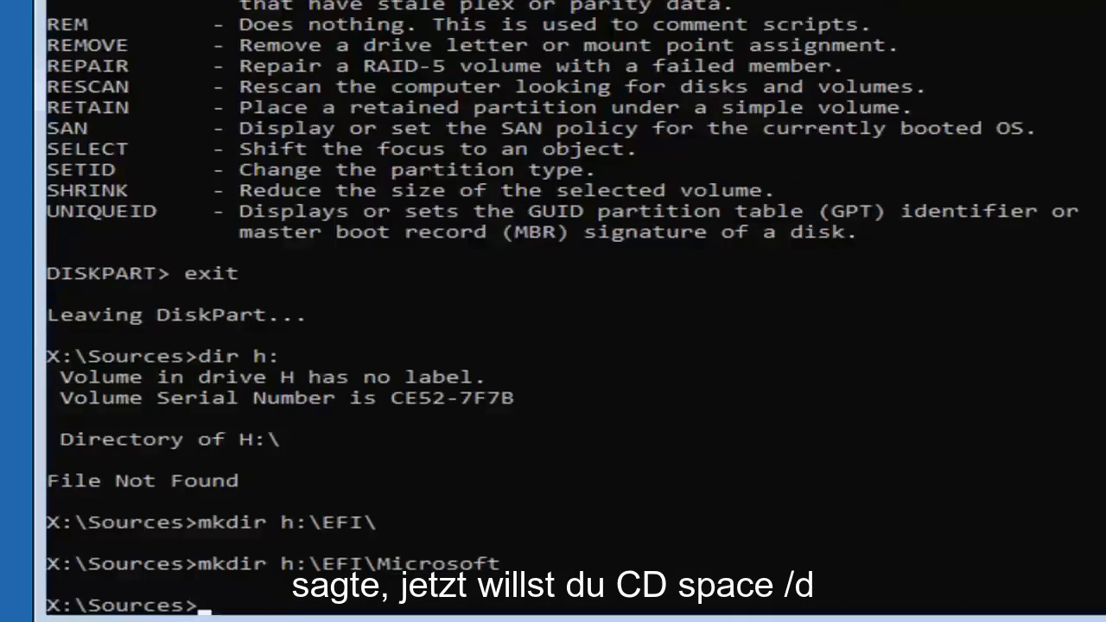
Step: Change the working directory to the new Microsoft folder on drive H with "cd /d h:\EFI\Microsoft"
text(cd /d)
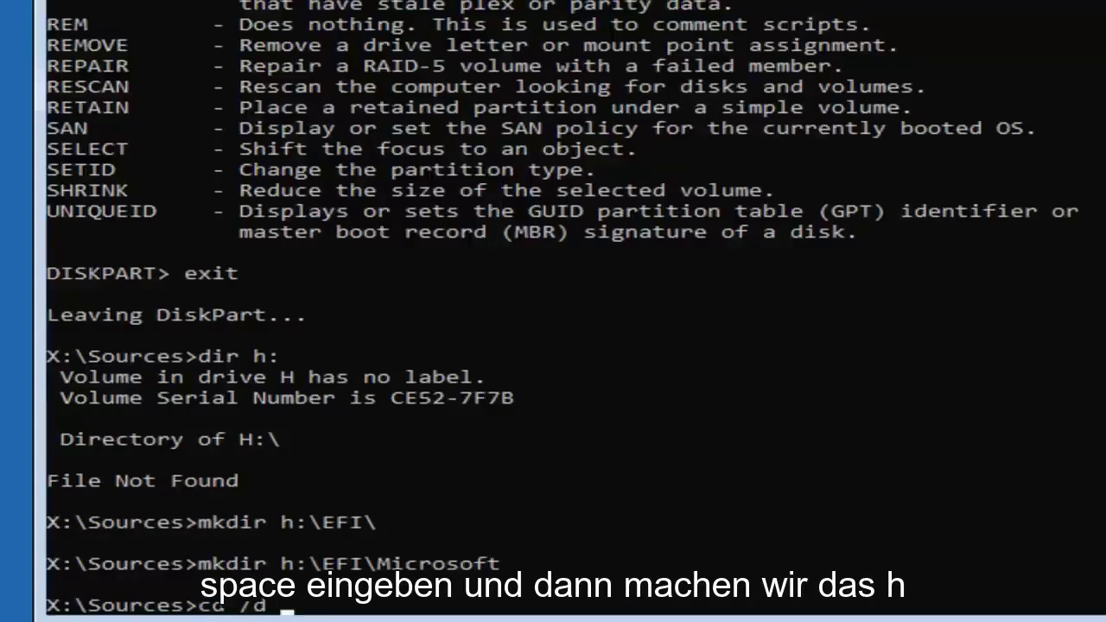
text( h:)
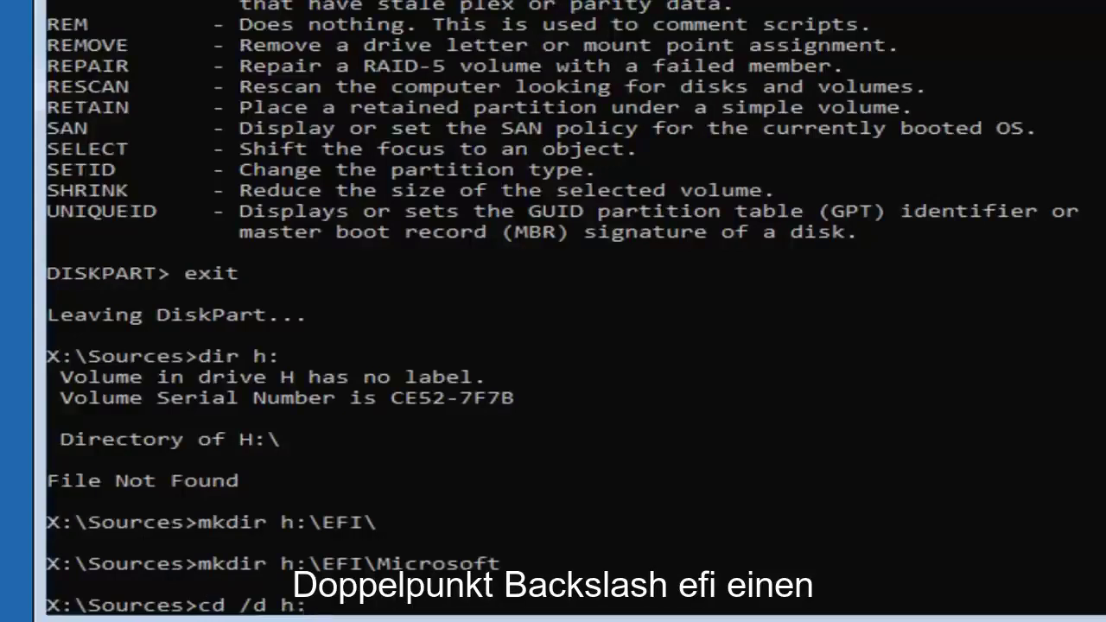
text(\EFI)
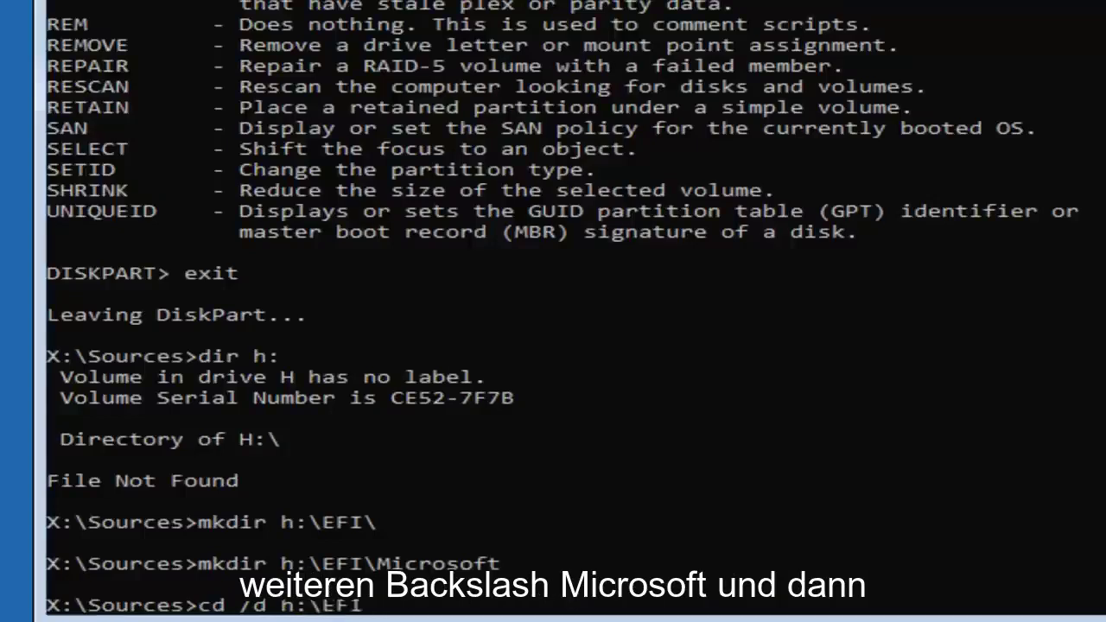
text(\Microsoft)
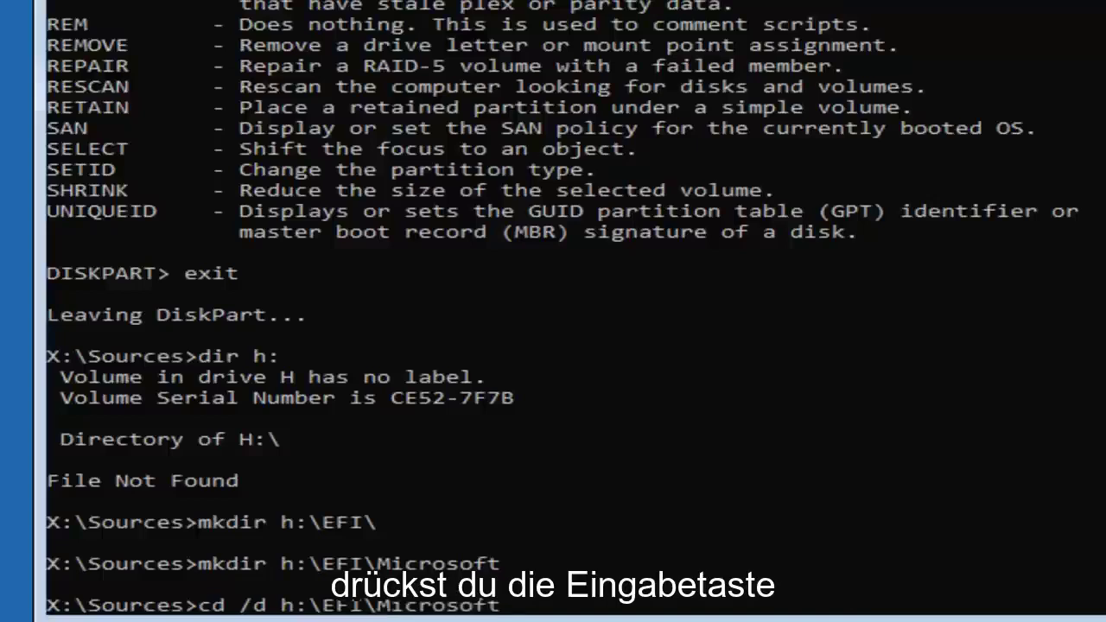
key(Return)
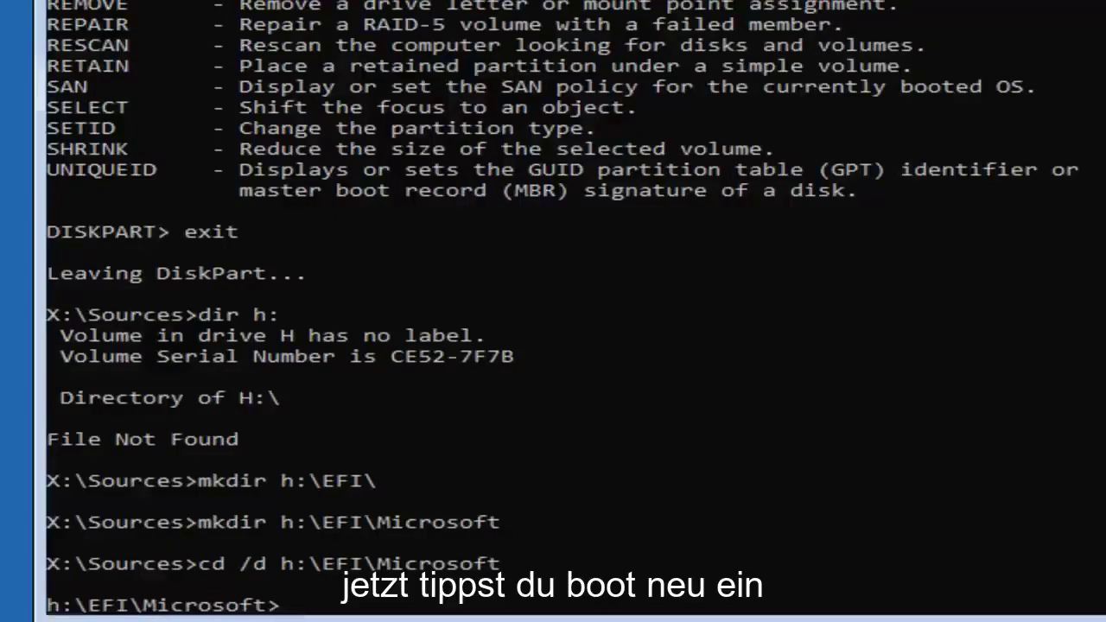
Step: Try to repair the boot sector by running "bootrec /fixboot" from the h:\EFI\Microsoft folder
text(bootrec)
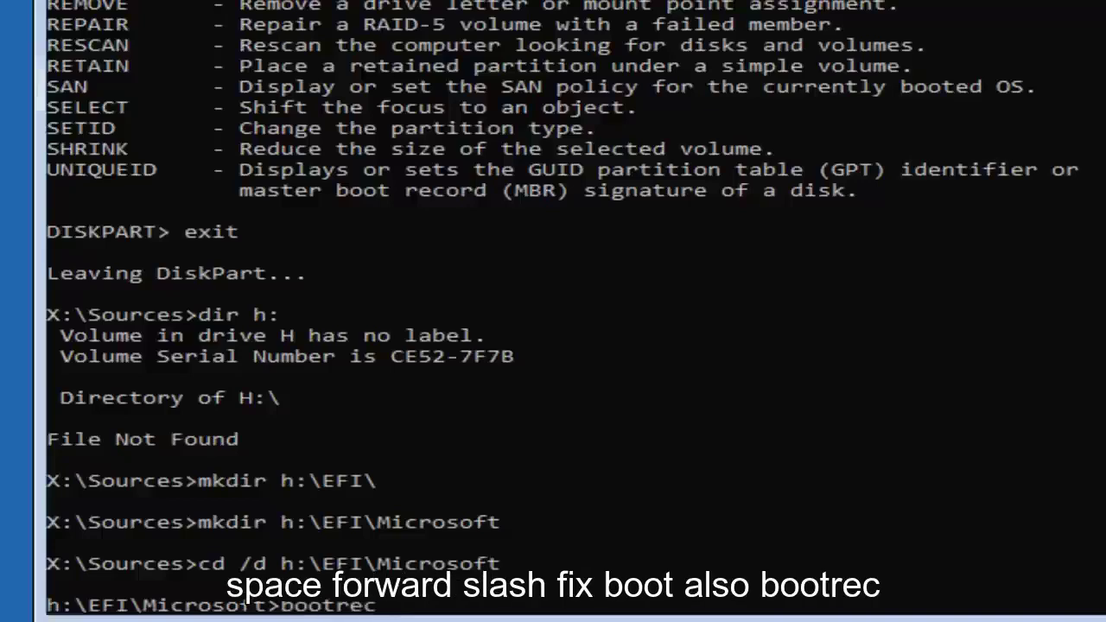
text( /fixboot)
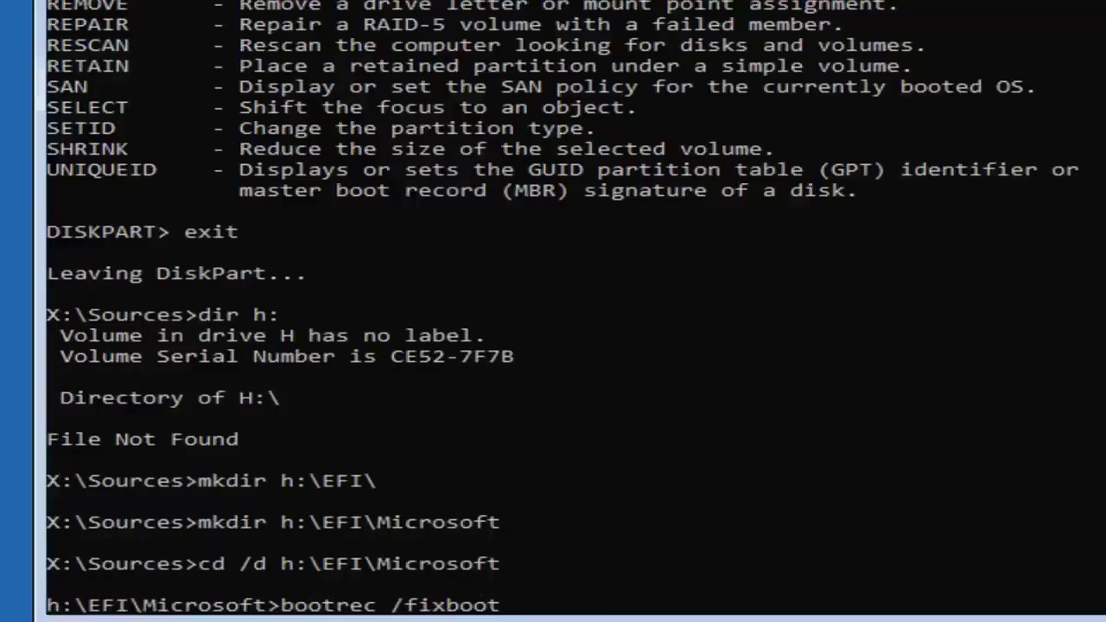
key(Return)
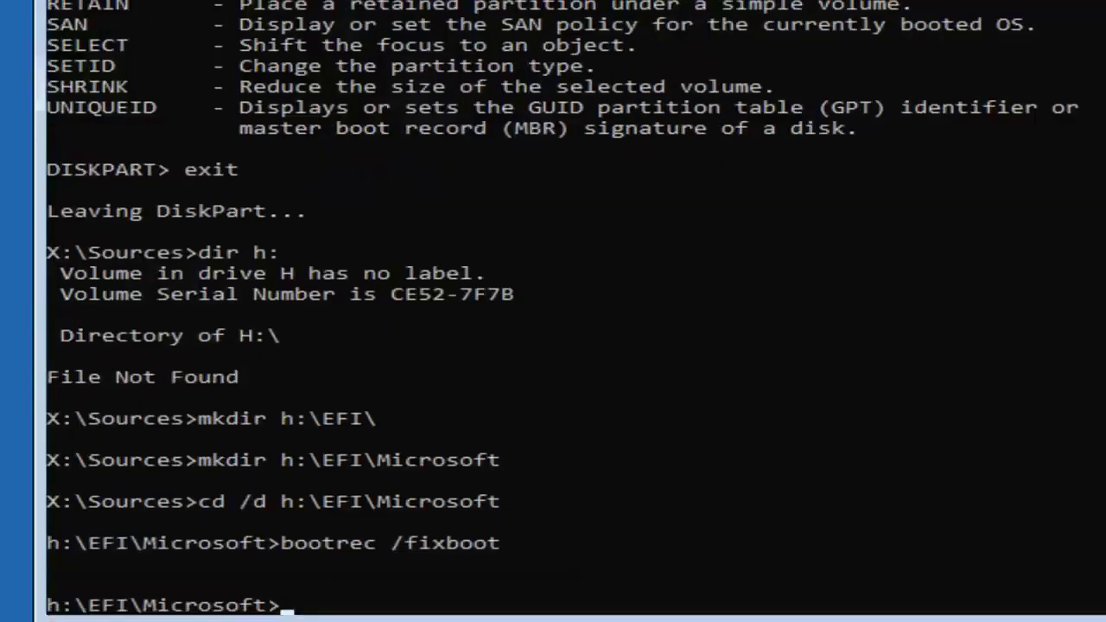
Step: Run "bcdboot c:\Windows /l en-us /s h: /f ALL" to write the boot files from the Windows folder to drive H
text(bcdboot)
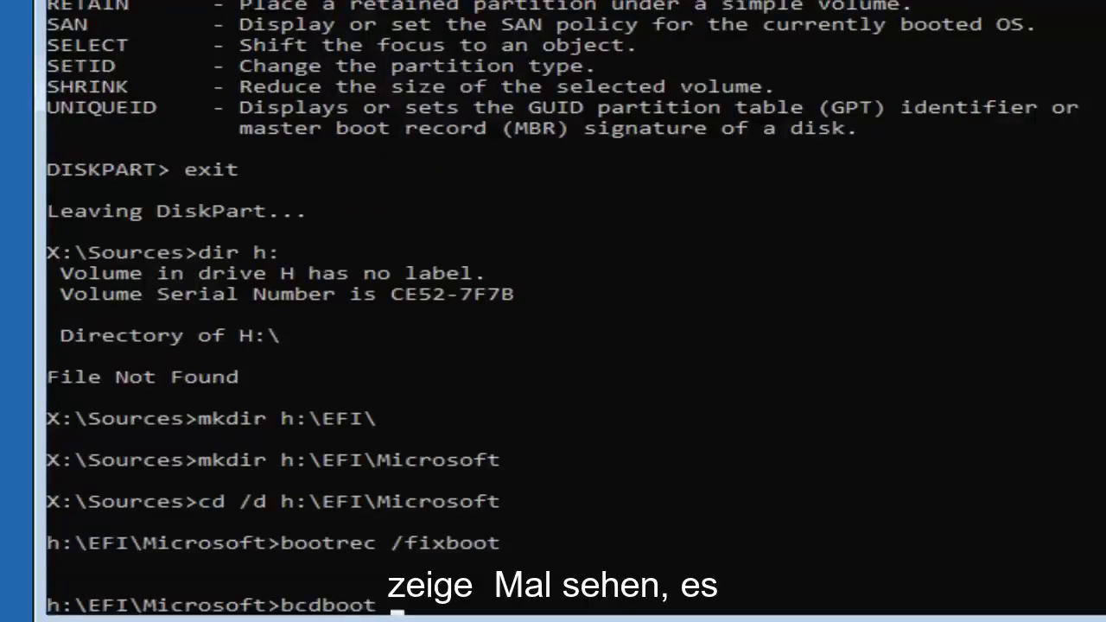
text( c)
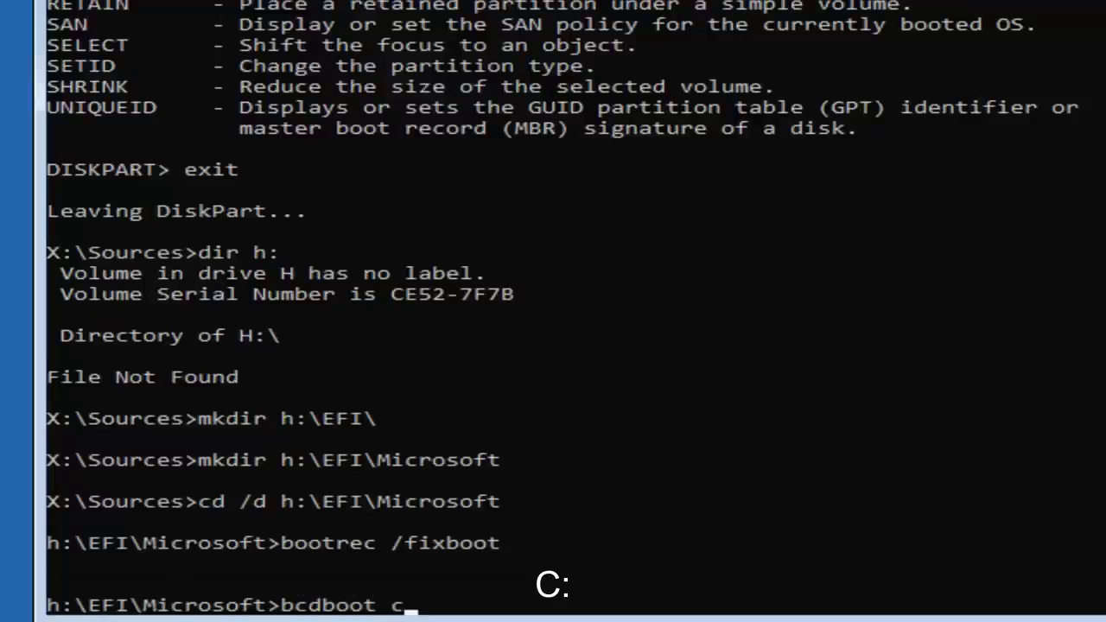
text(:\)
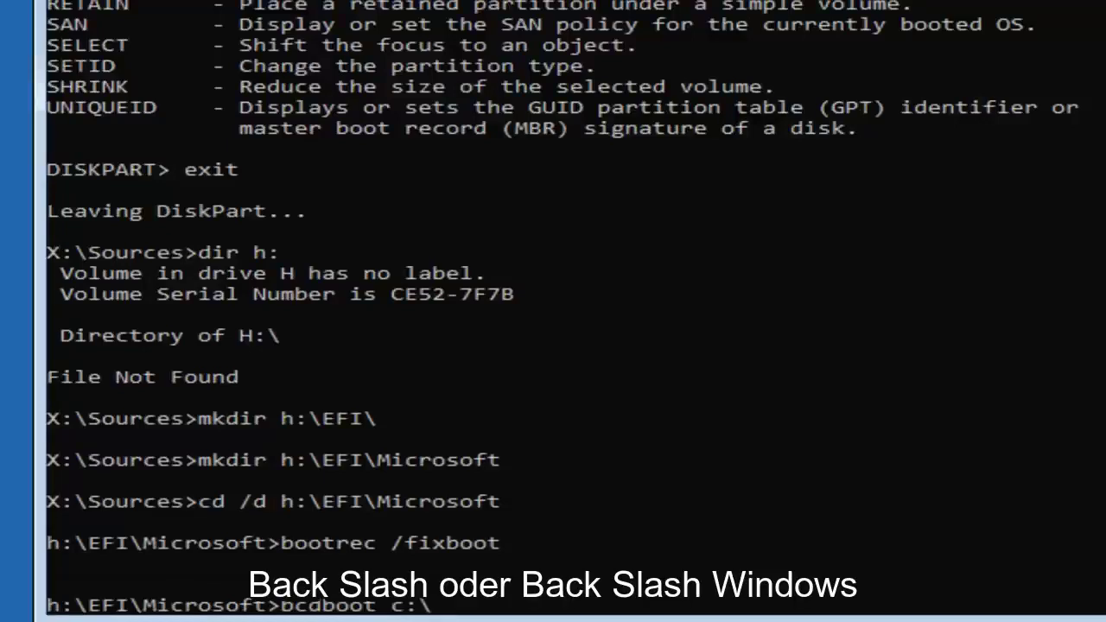
text(Windws)
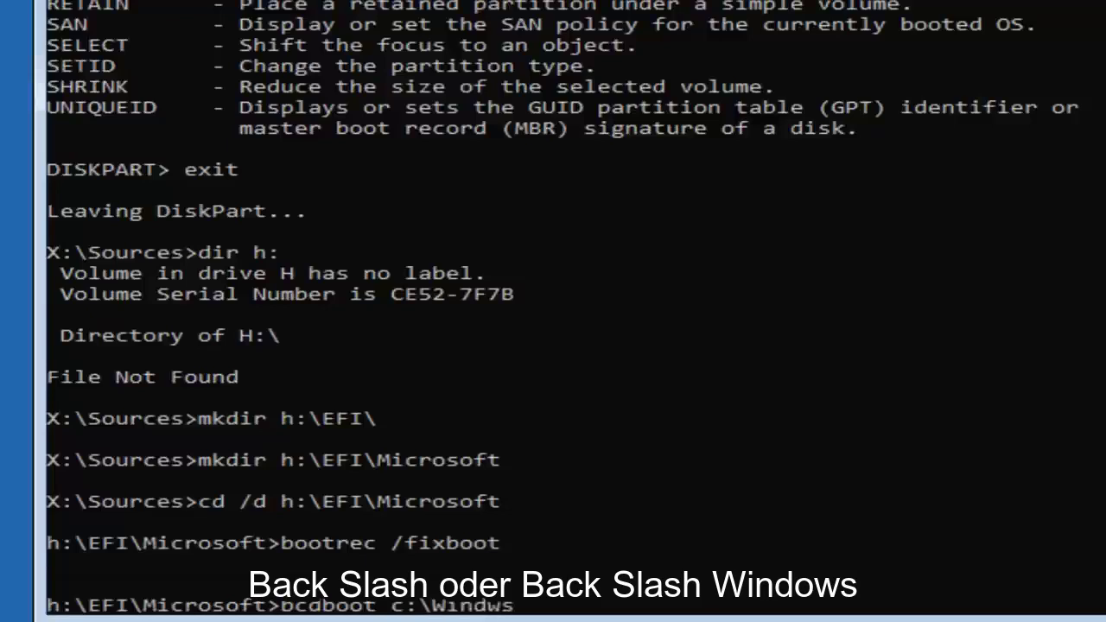
key(BackSpace)
key(BackSpace)
text(ows )
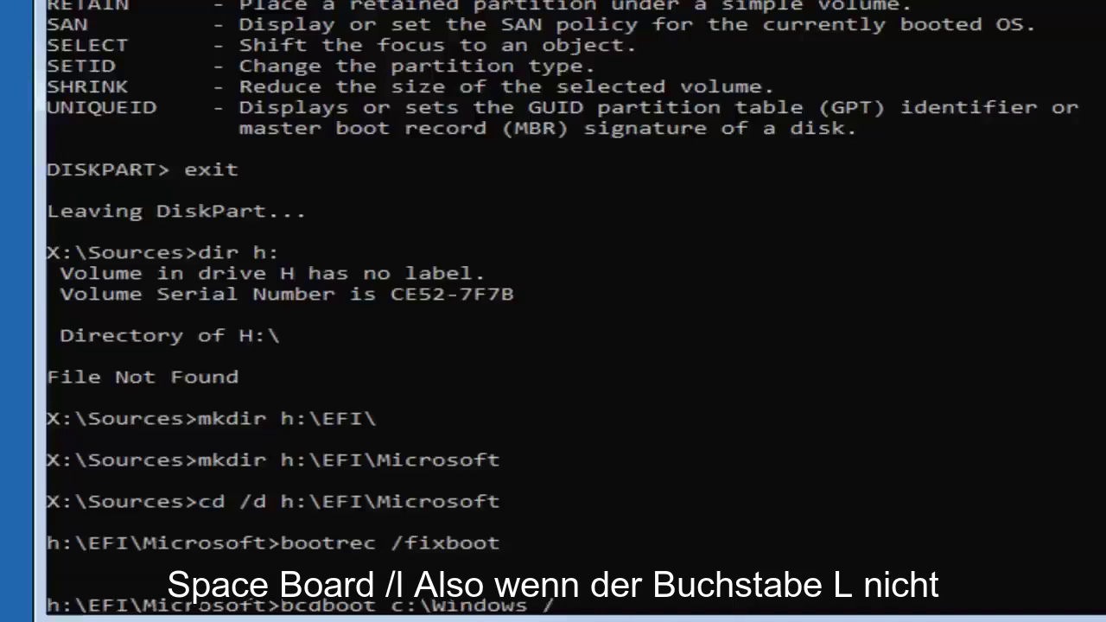
text(/l)
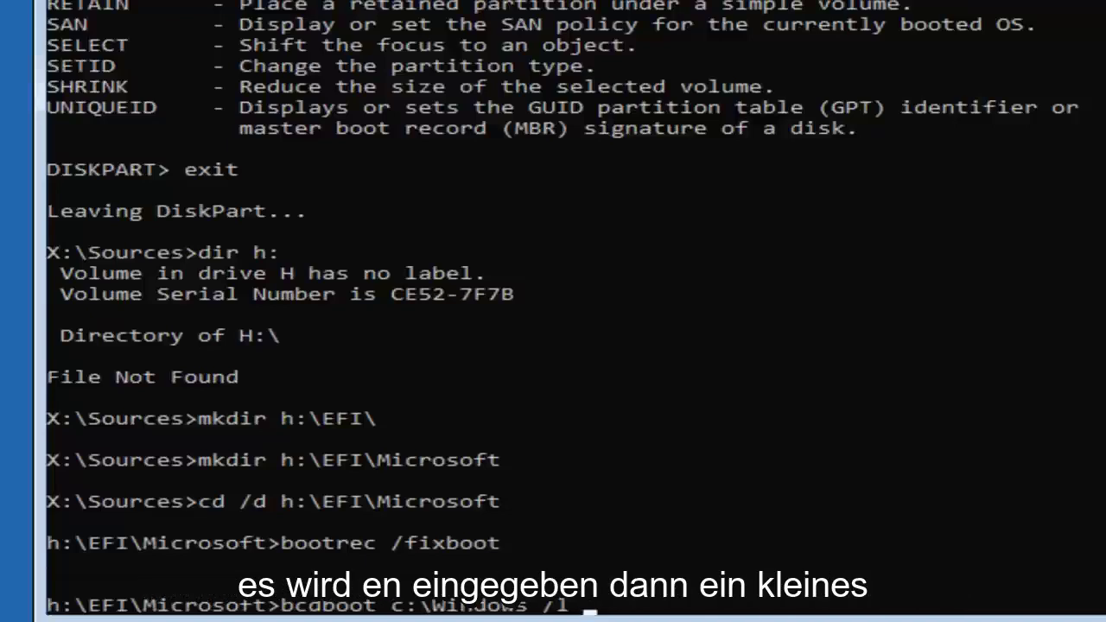
text(eb-)
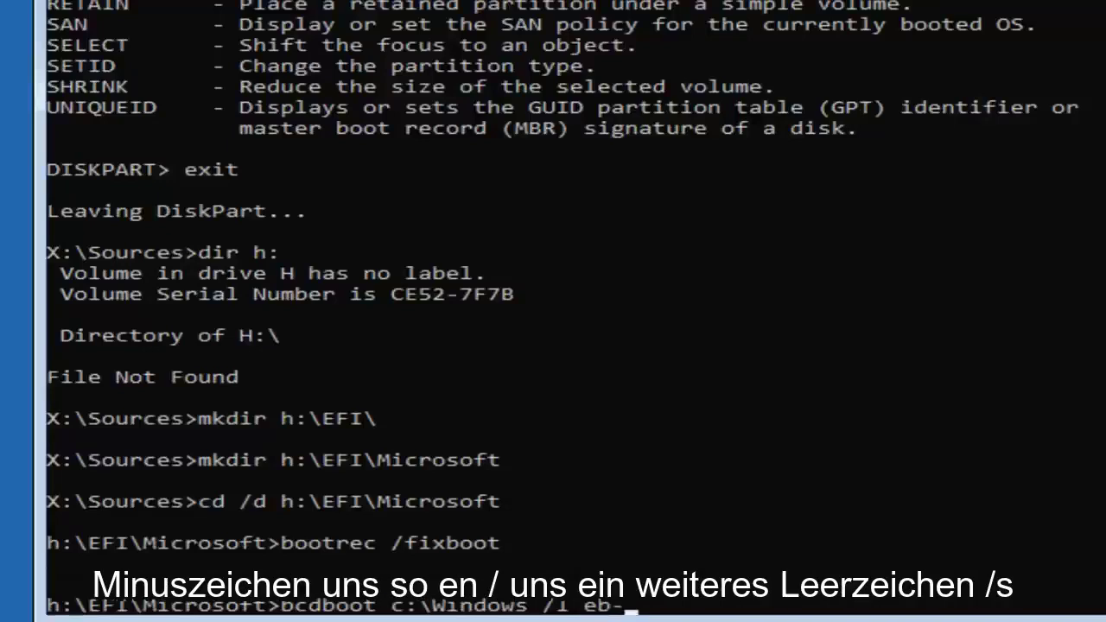
key(BackSpace)
text(n-us)
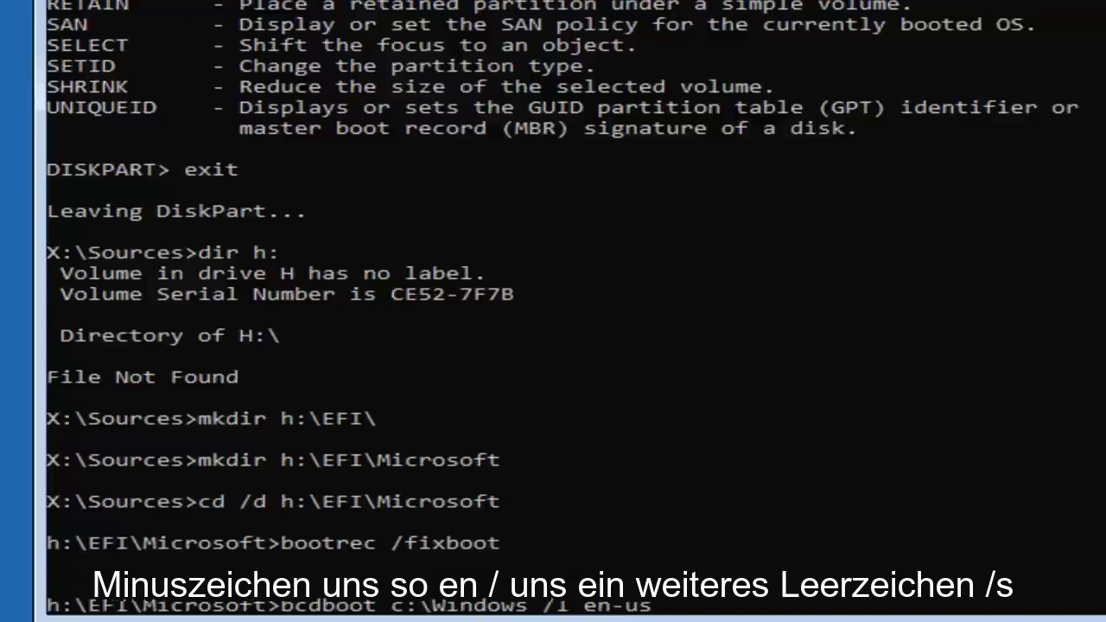
text( /s)
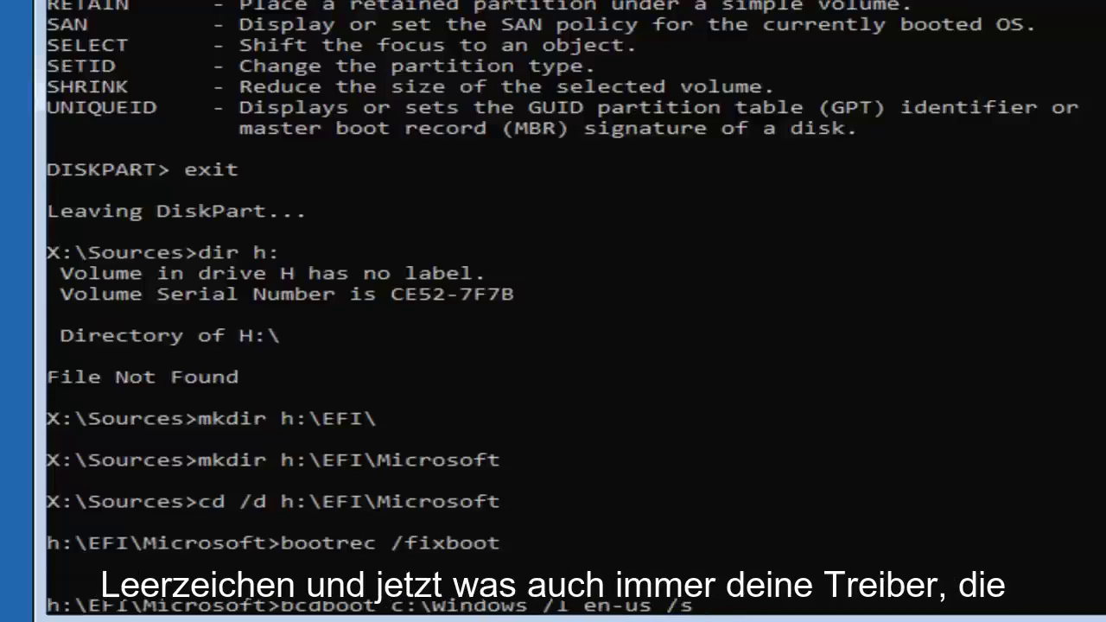
text( h)
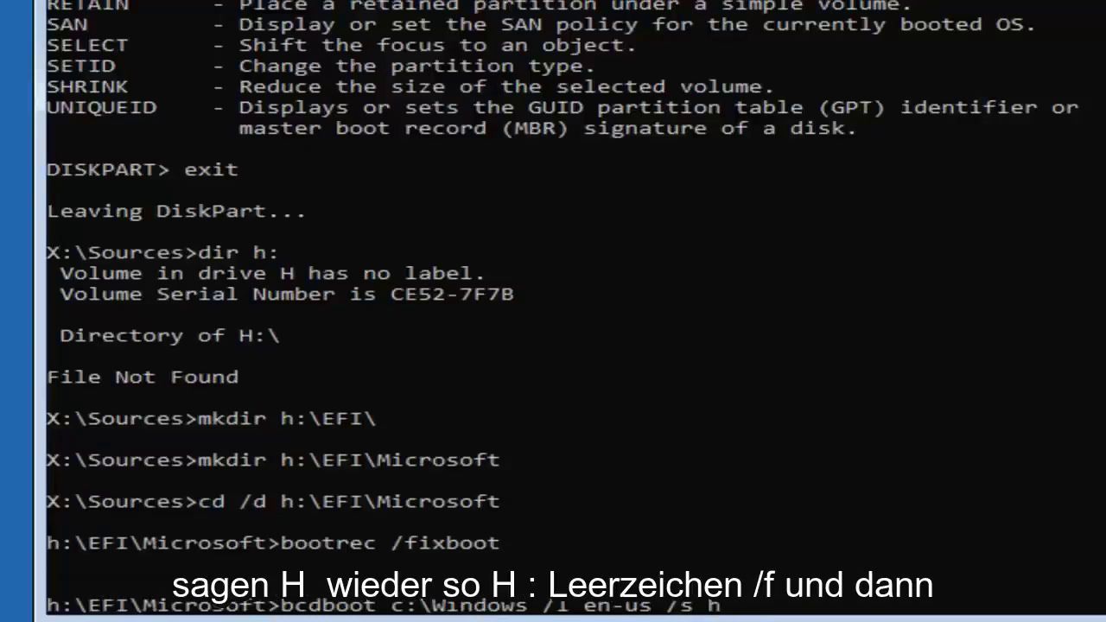
text(: /f)
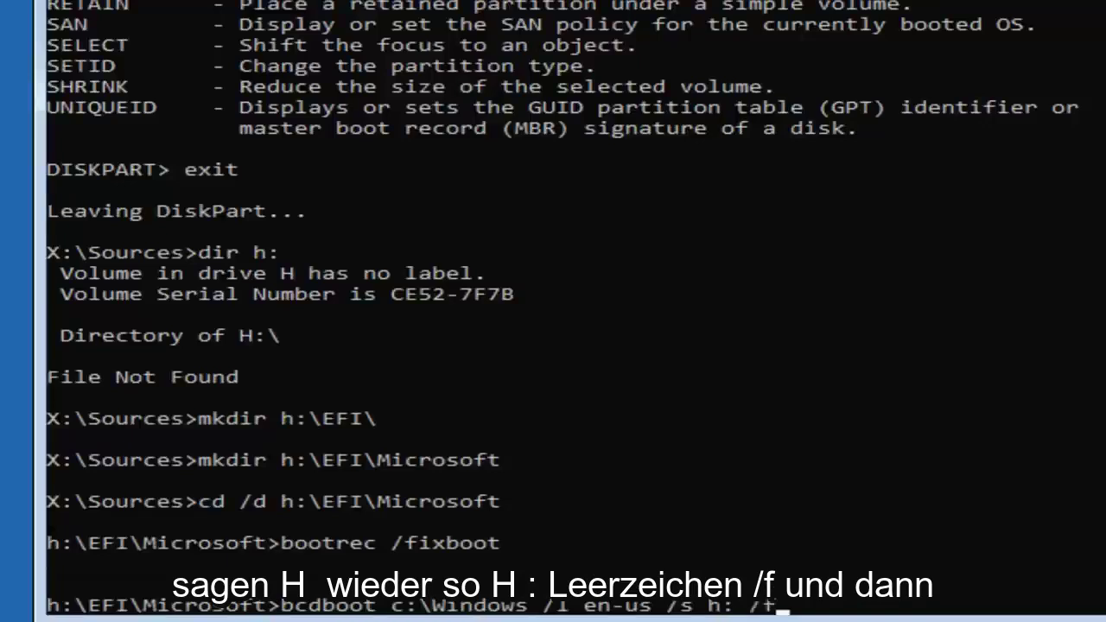
text( ALL)
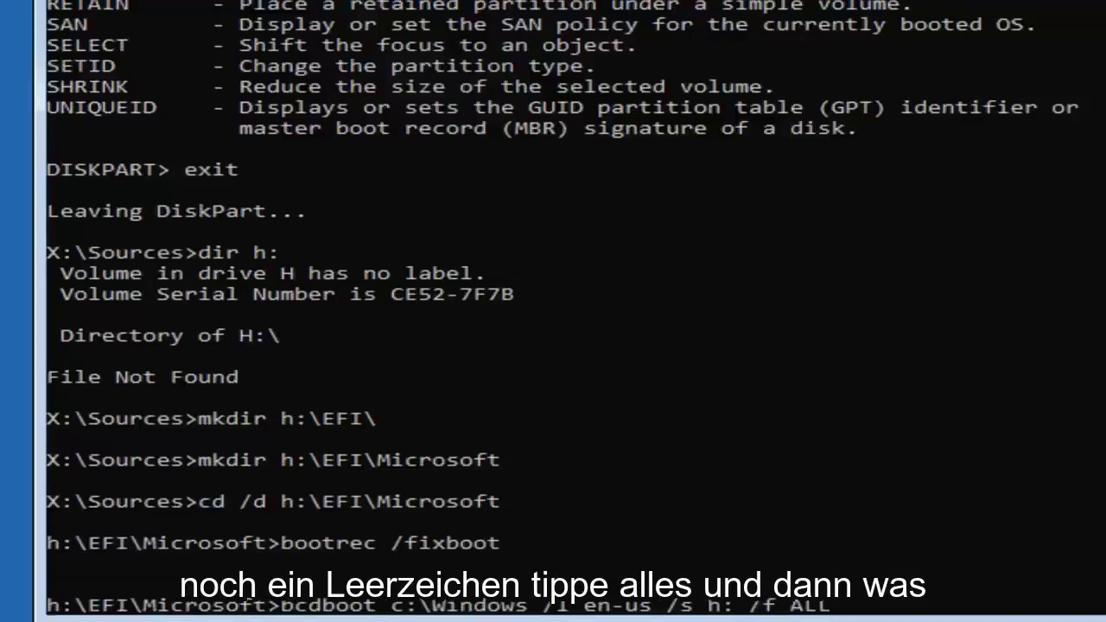
key(Return)
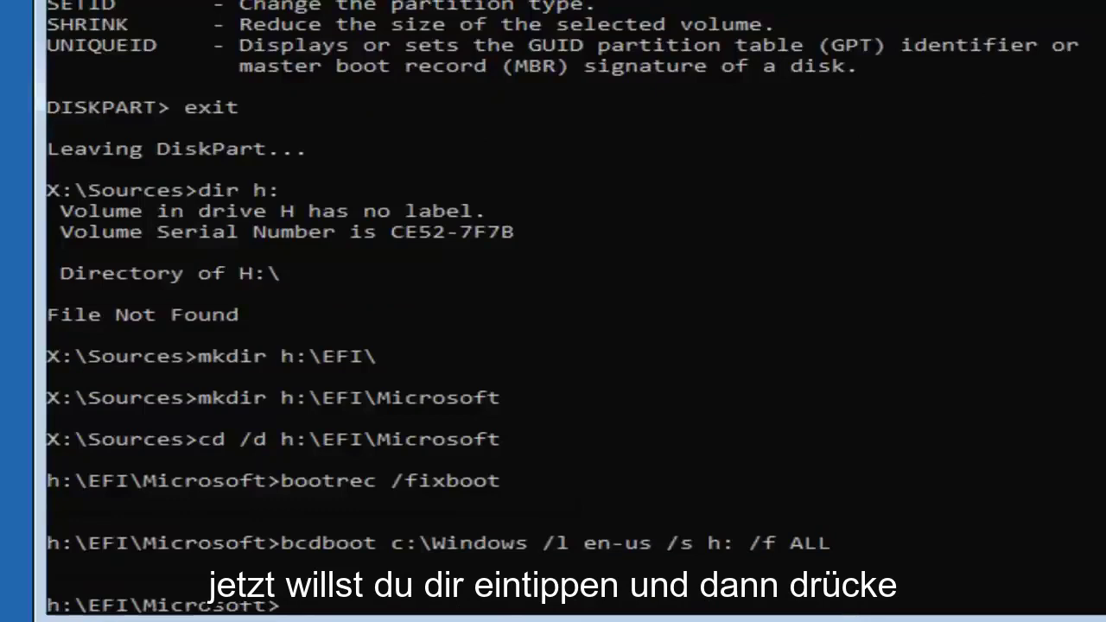
Step: List the contents of the h:\EFI\Microsoft folder with "dir" and of its Boot subfolder with "dir Boot"
text(dir)
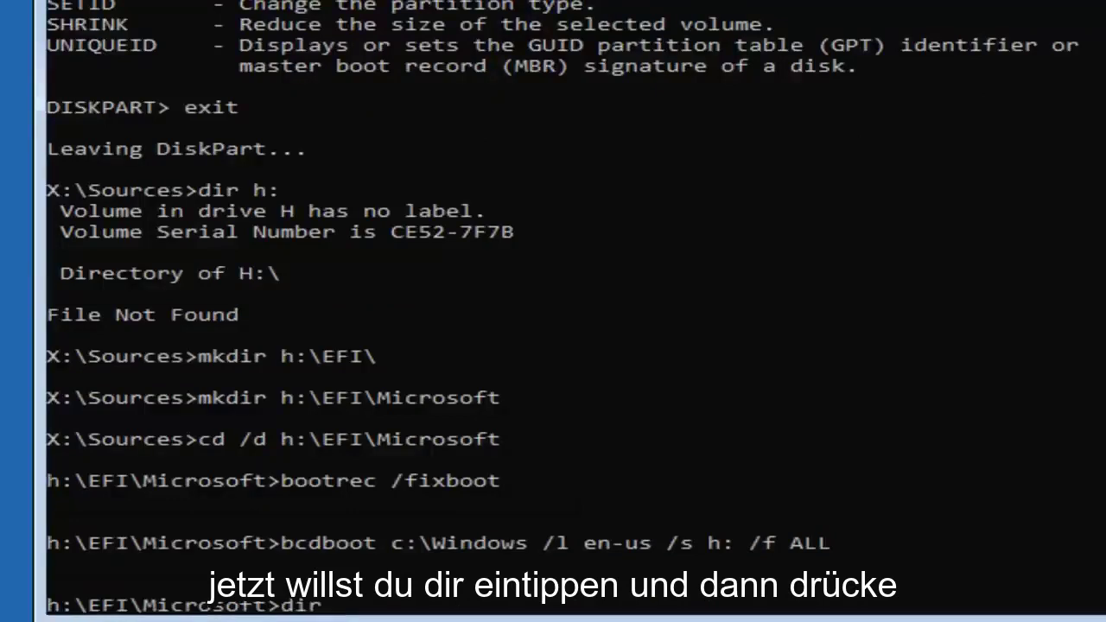
key(Return)
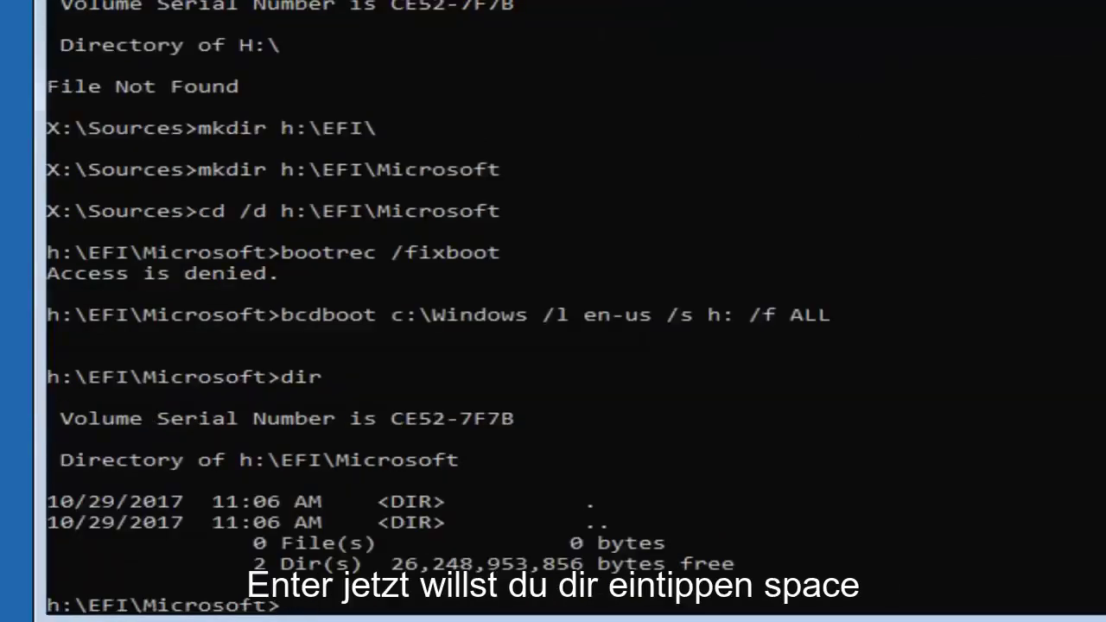
text(dir B)
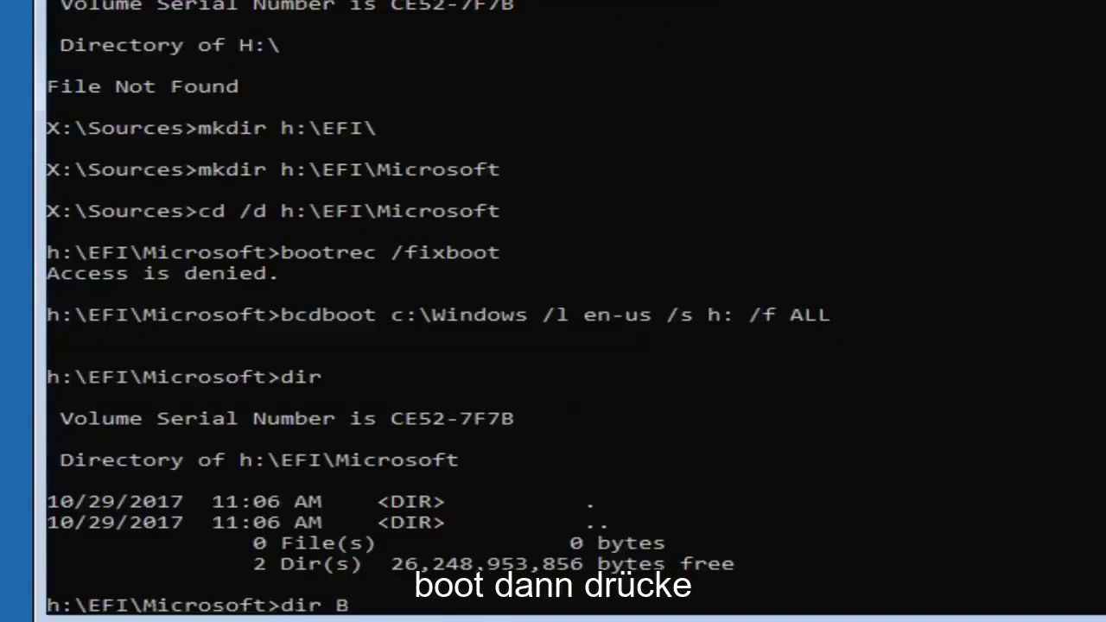
text(oot)
key(Return)
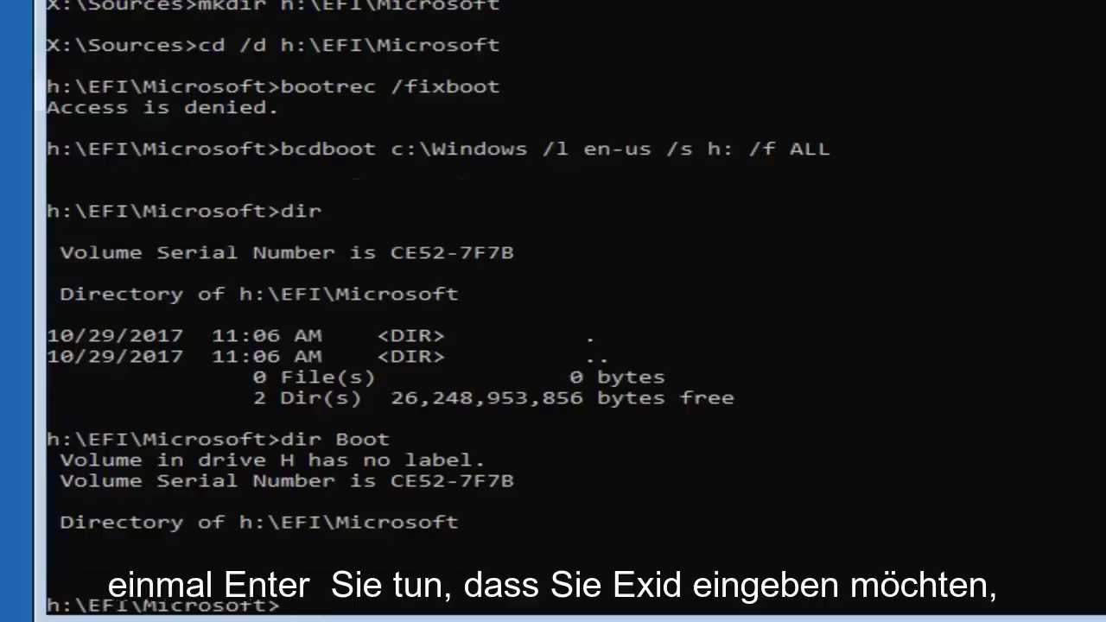
Step: Exit the Command Prompt and continue to Windows 10 from the recovery options
text(exit)
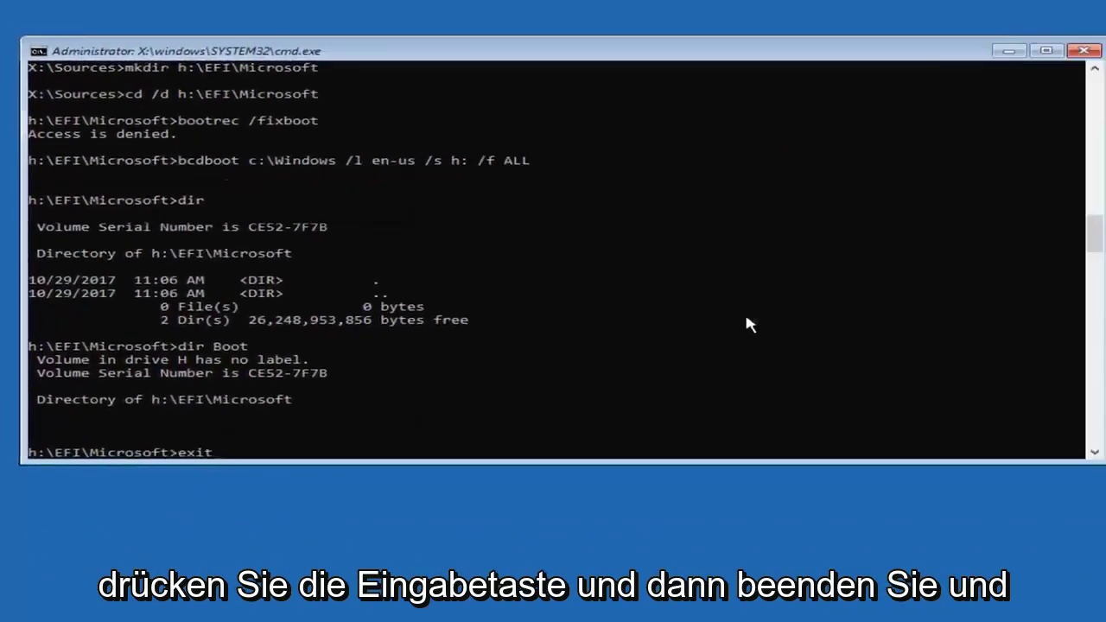
key(Return)
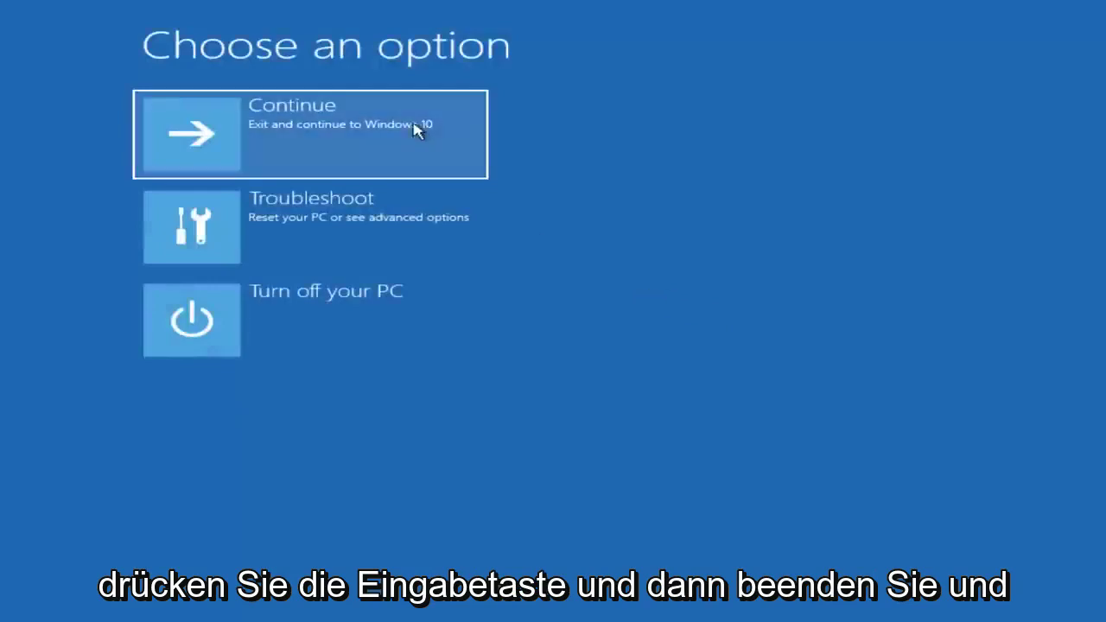
click(240, 127)
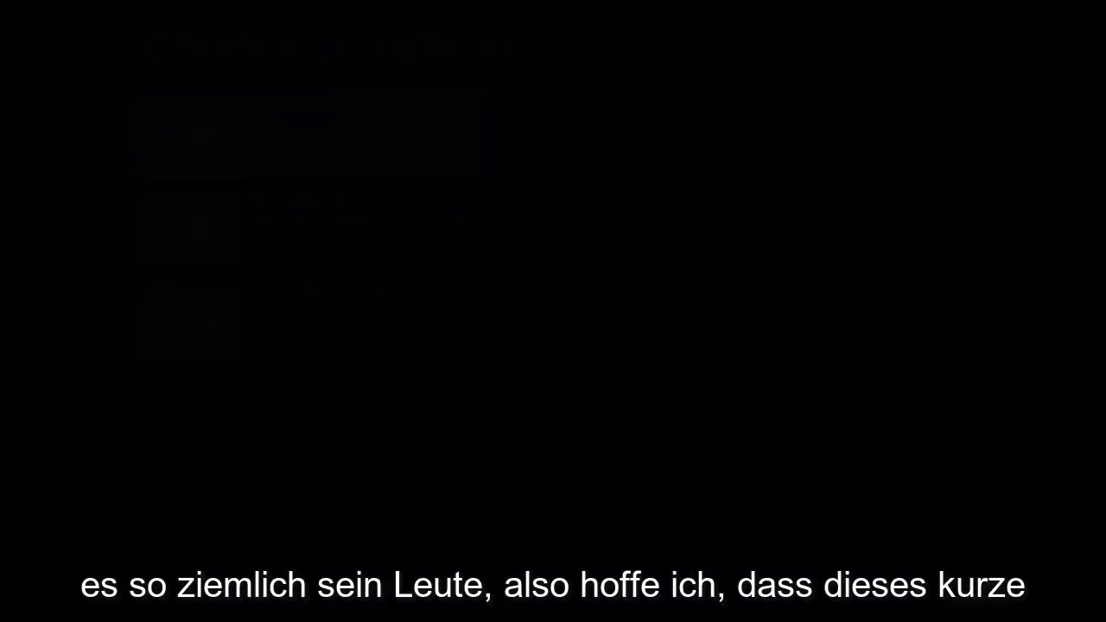